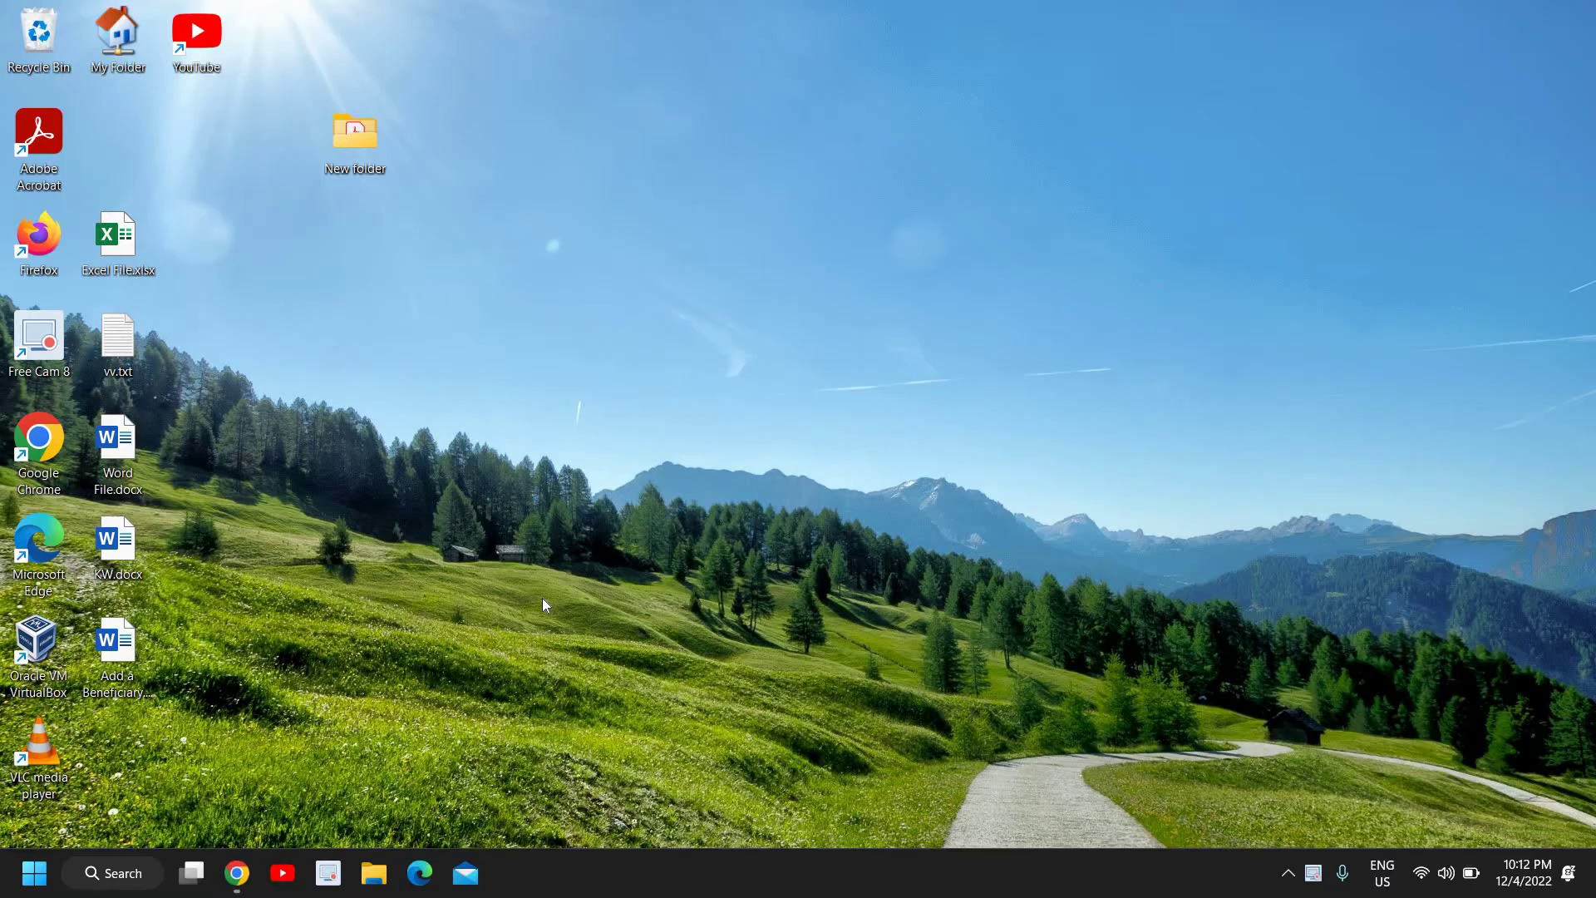
# - Find Control Panel by searching 'control' from the taskbar and open it
pyautogui.click(119, 873)
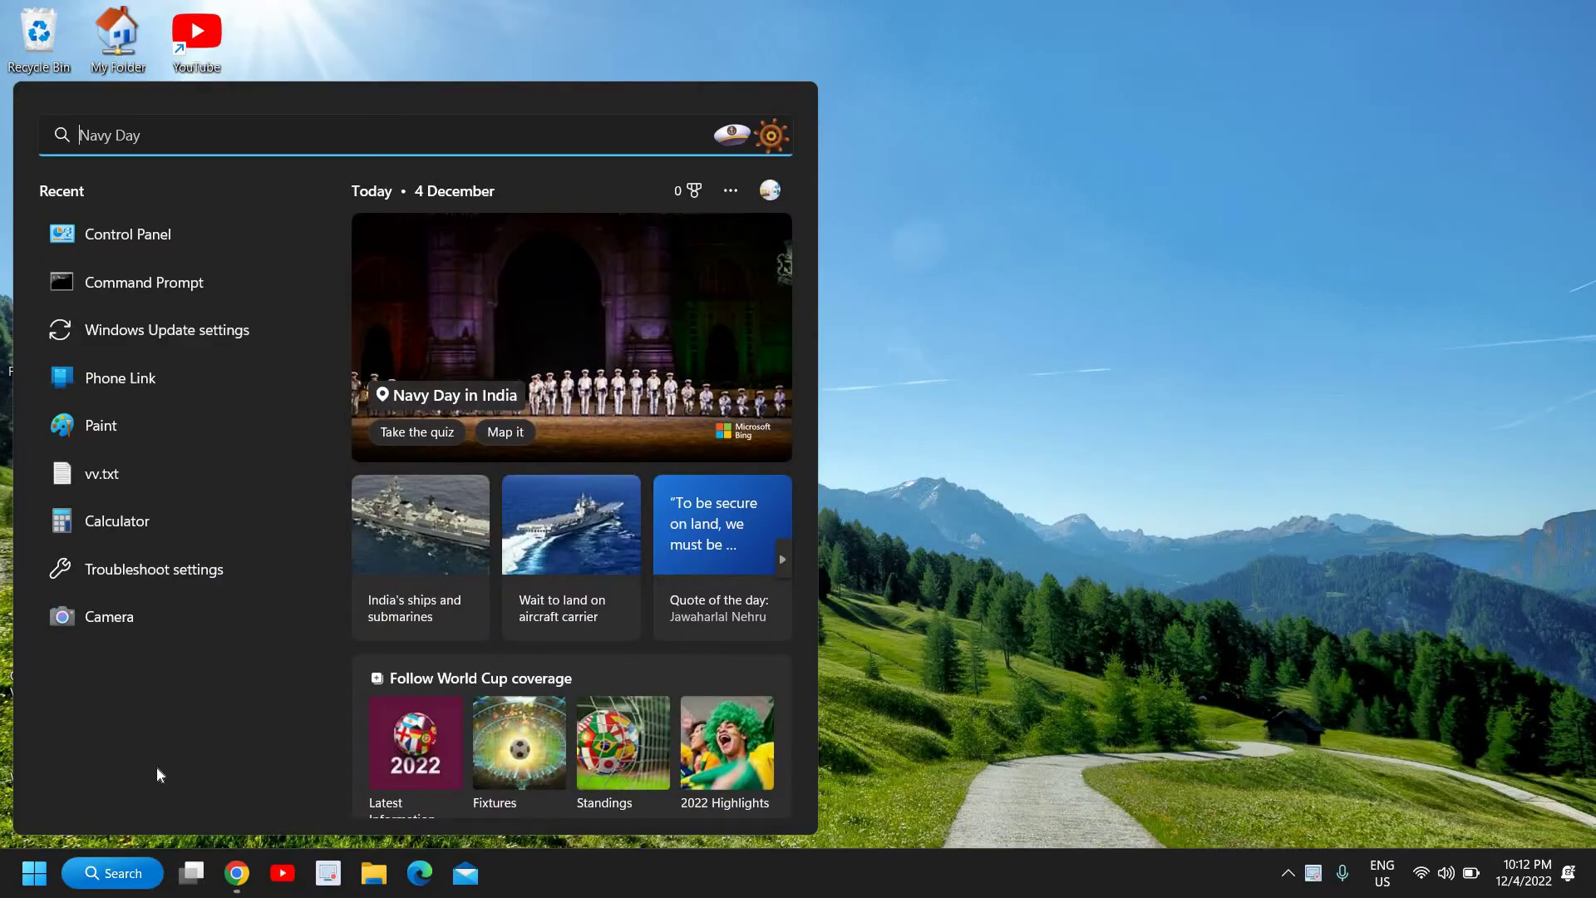
pyautogui.write('control')
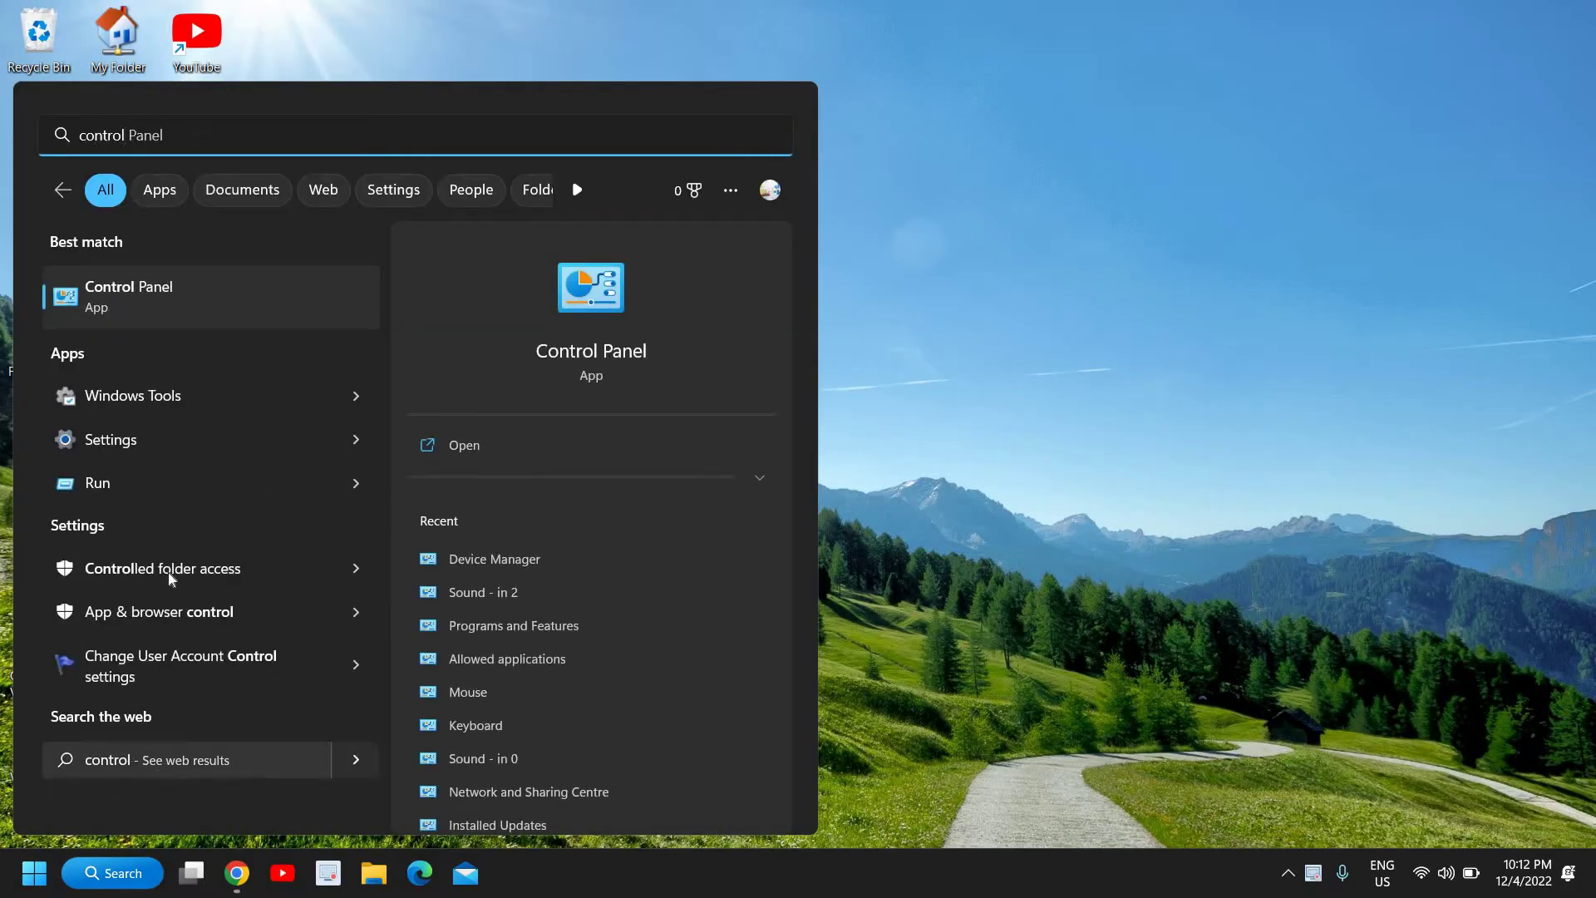
pyautogui.click(187, 307)
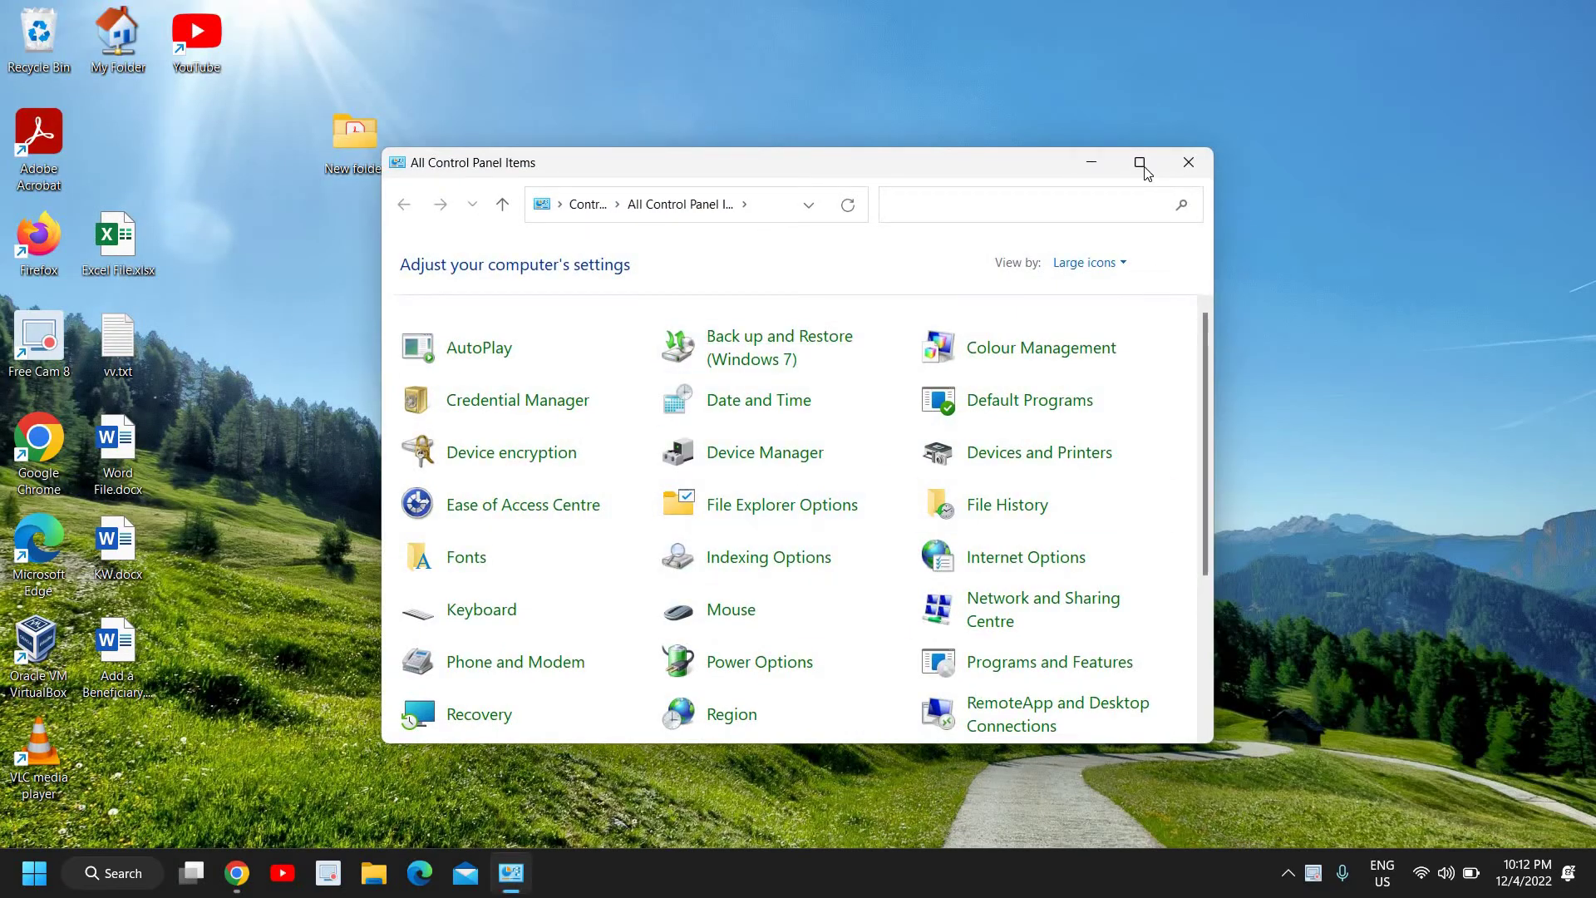
# - Maximize Control Panel and list All Control Panel Items as Large icons
pyautogui.click(1140, 163)
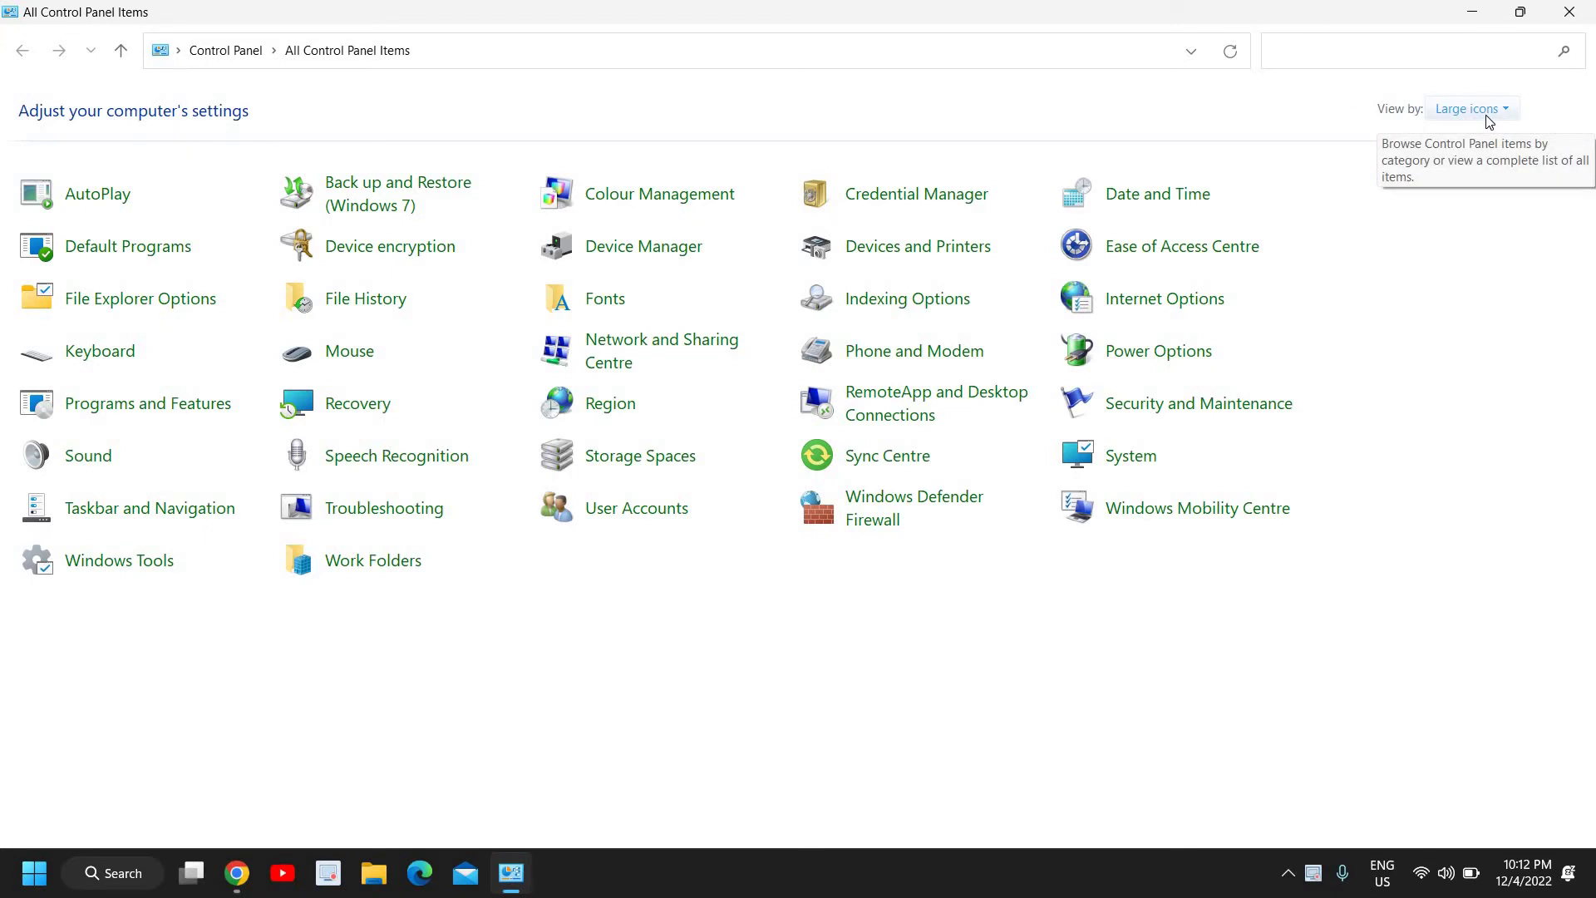
pyautogui.click(1487, 121)
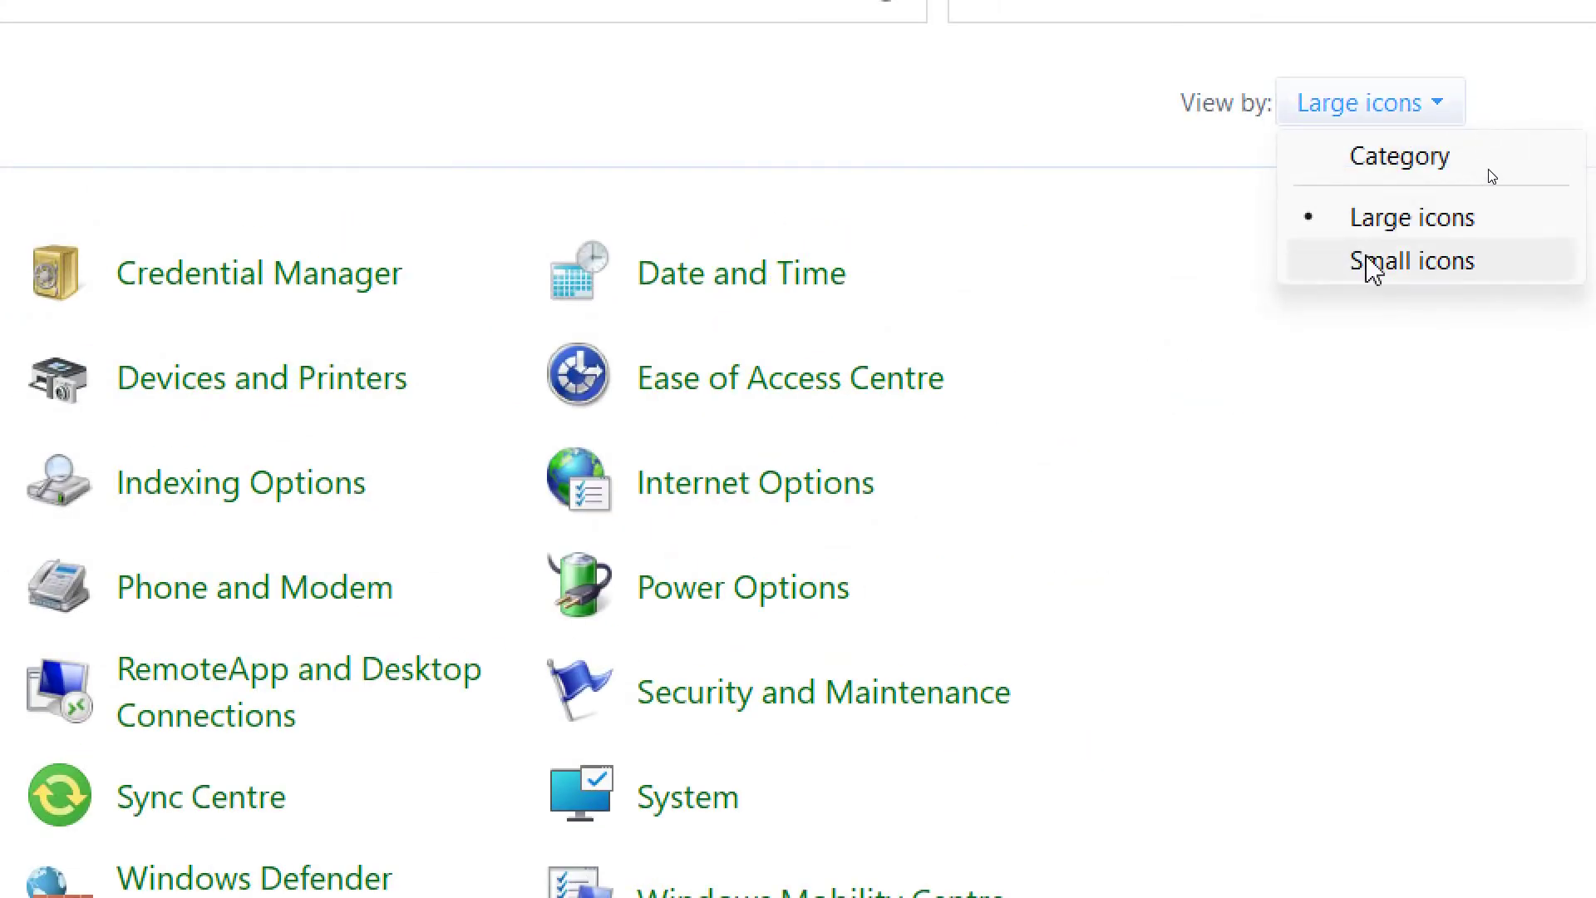
pyautogui.click(1389, 219)
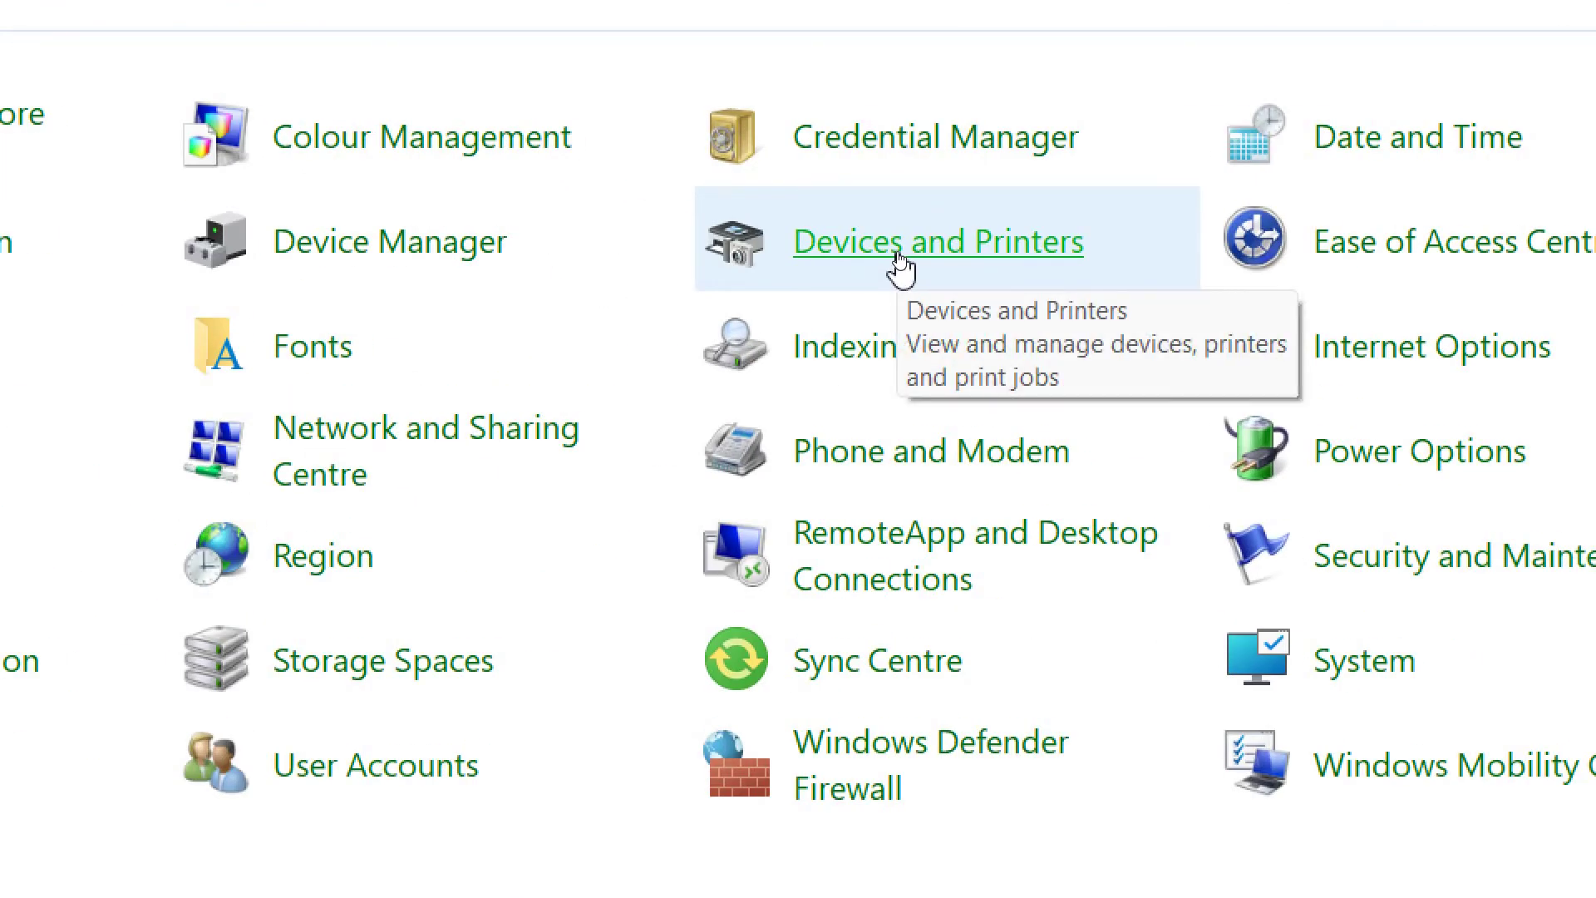
# - Go from Devices and Printers to Printers & scanners and start Add device
pyautogui.click(901, 259)
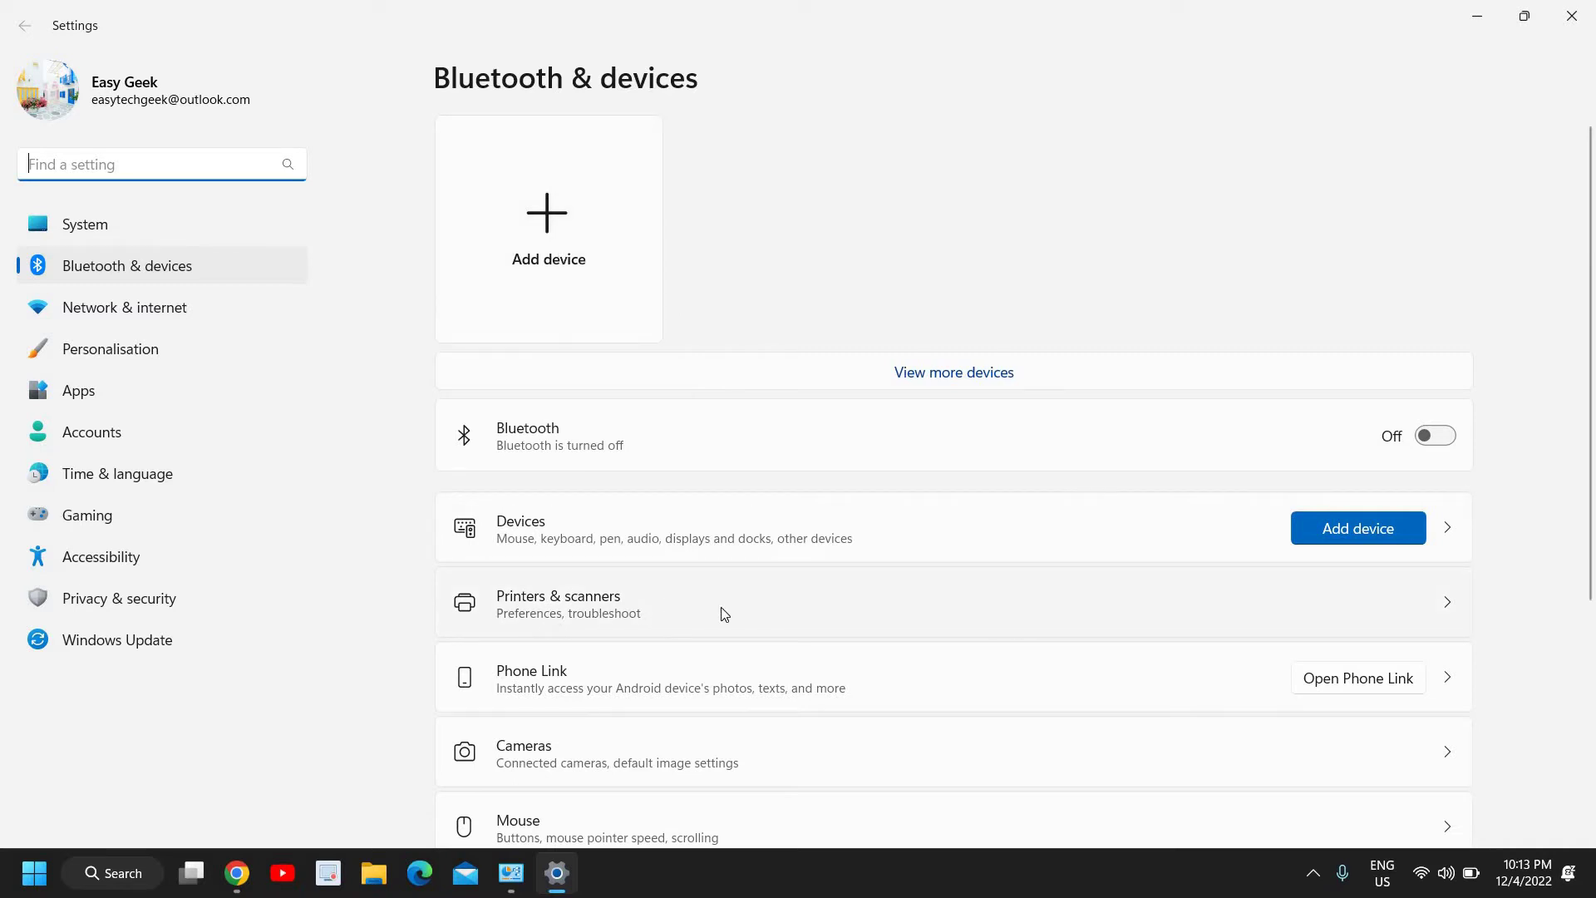
pyautogui.click(881, 620)
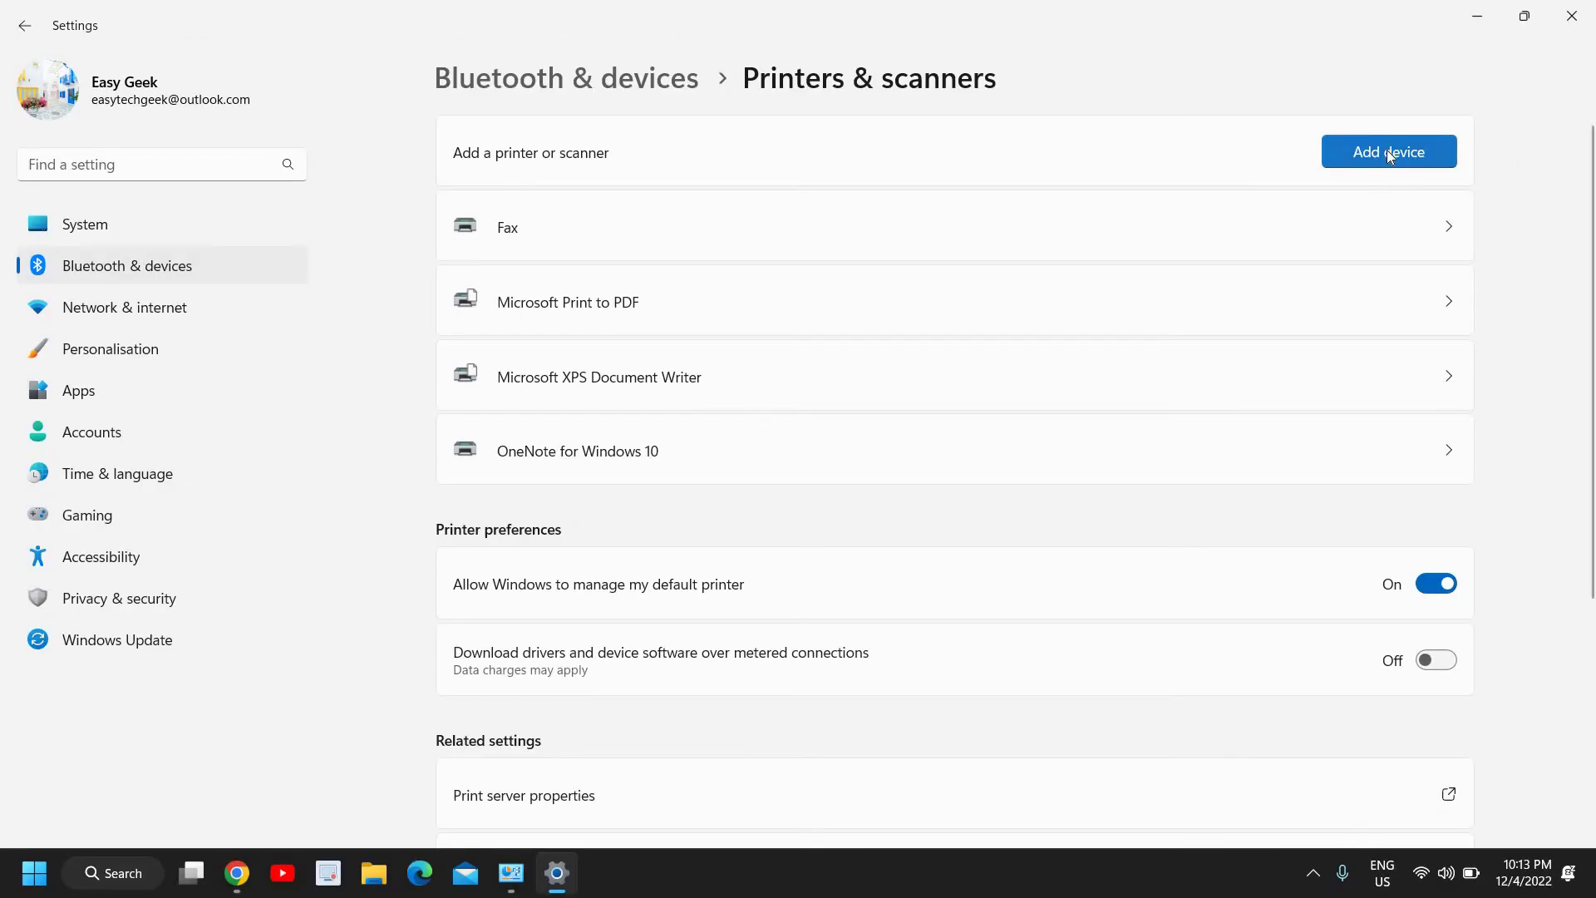
pyautogui.click(1388, 154)
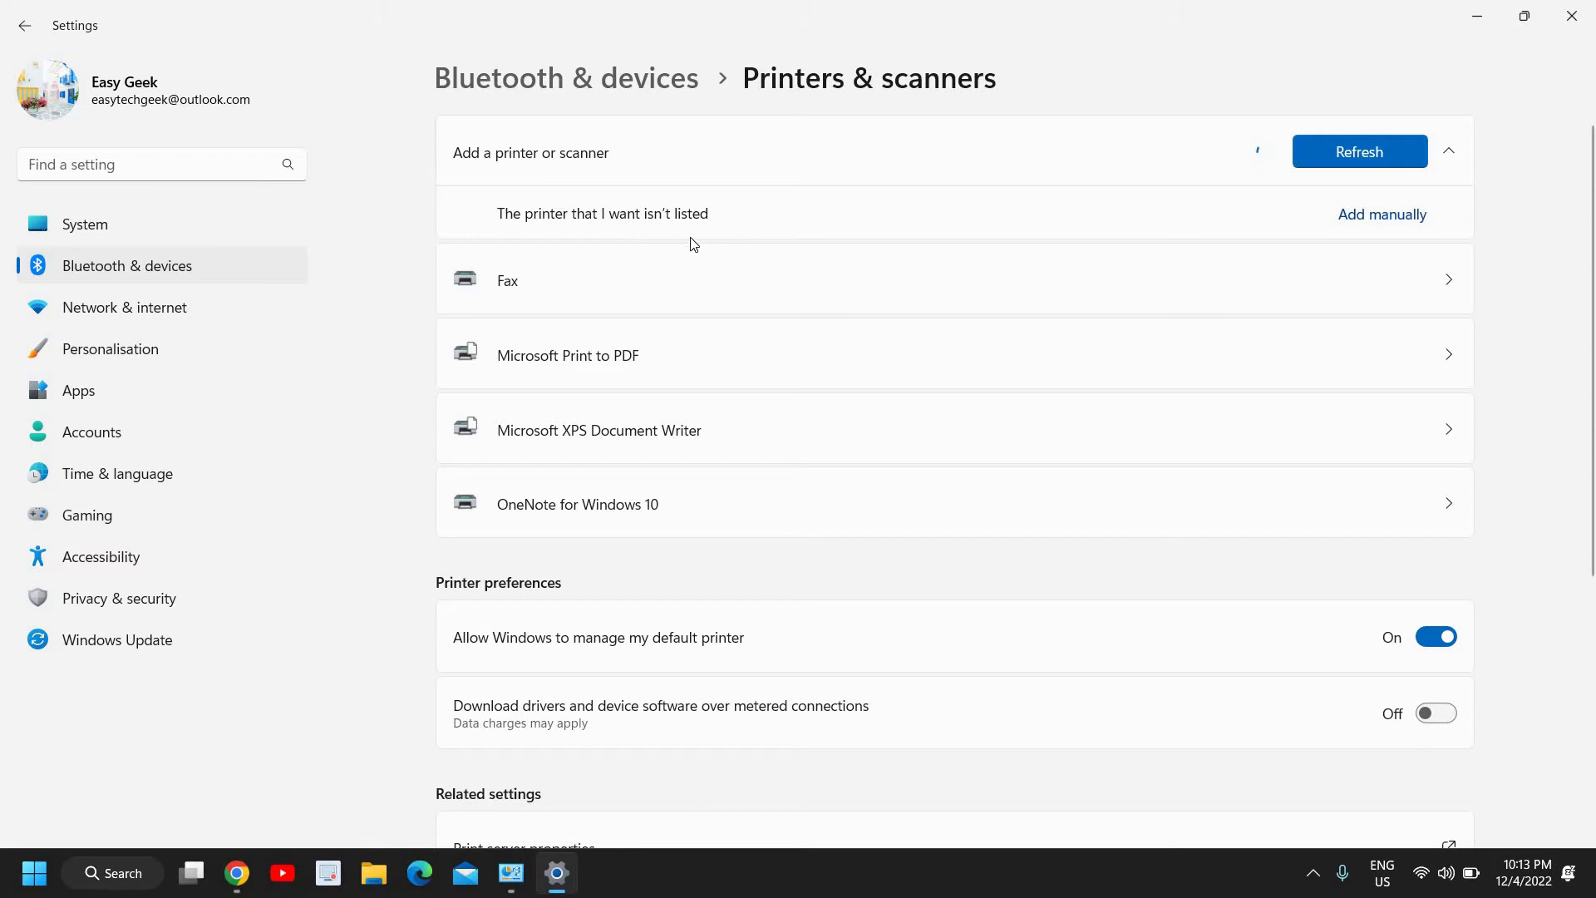
# - In the Add Printer wizard, choose 'Select a shared printer by name' and browse the network
pyautogui.click(1402, 231)
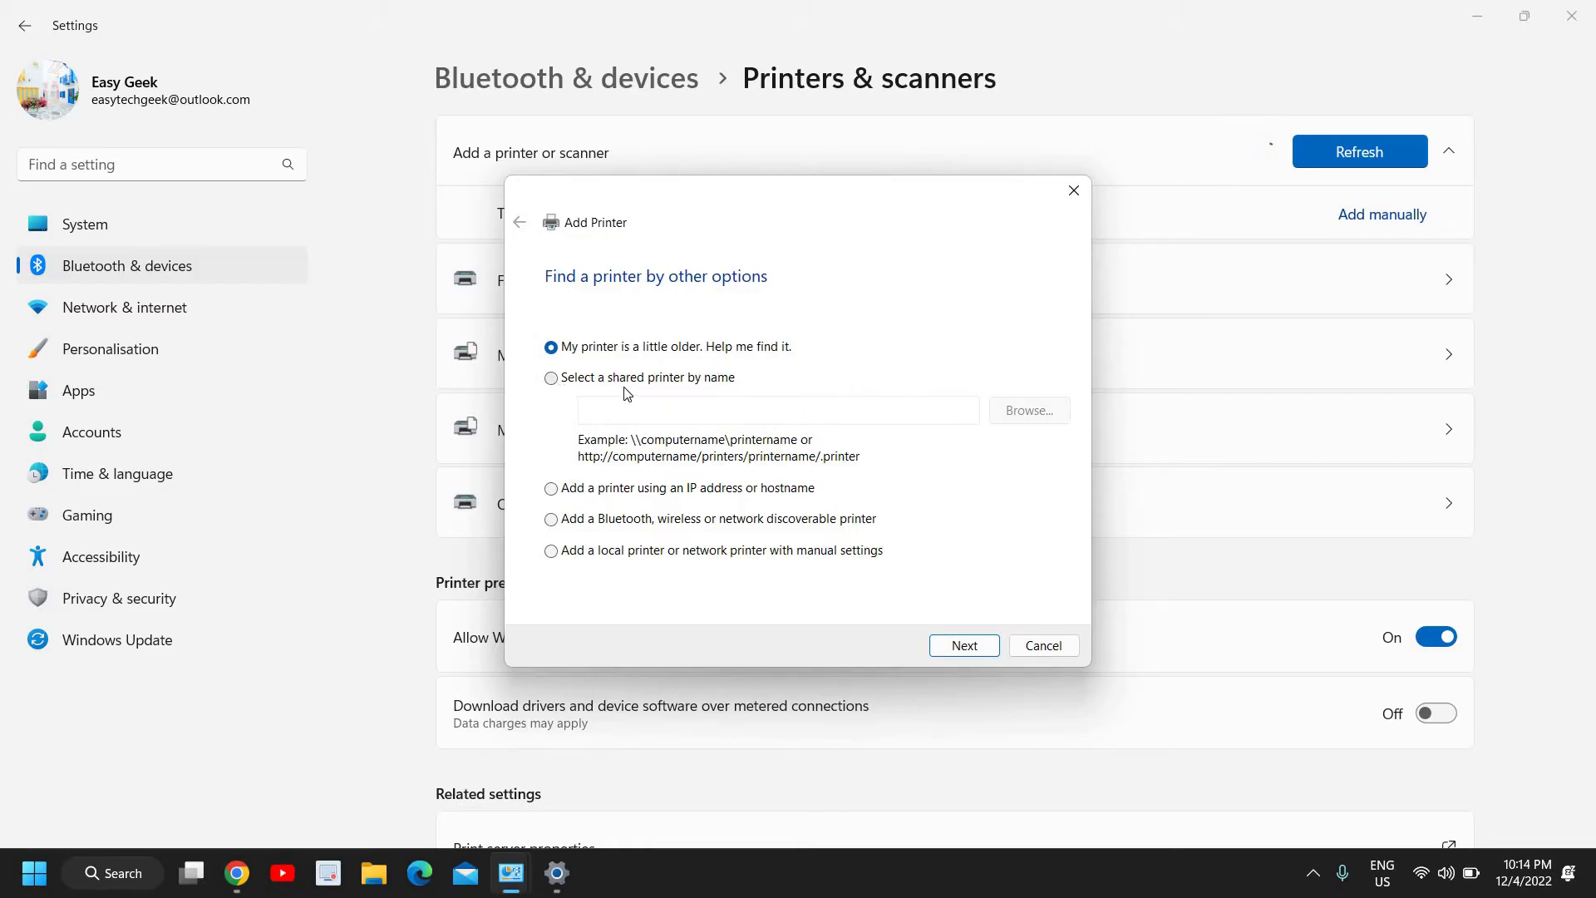
pyautogui.press('alt')
pyautogui.click(552, 378)
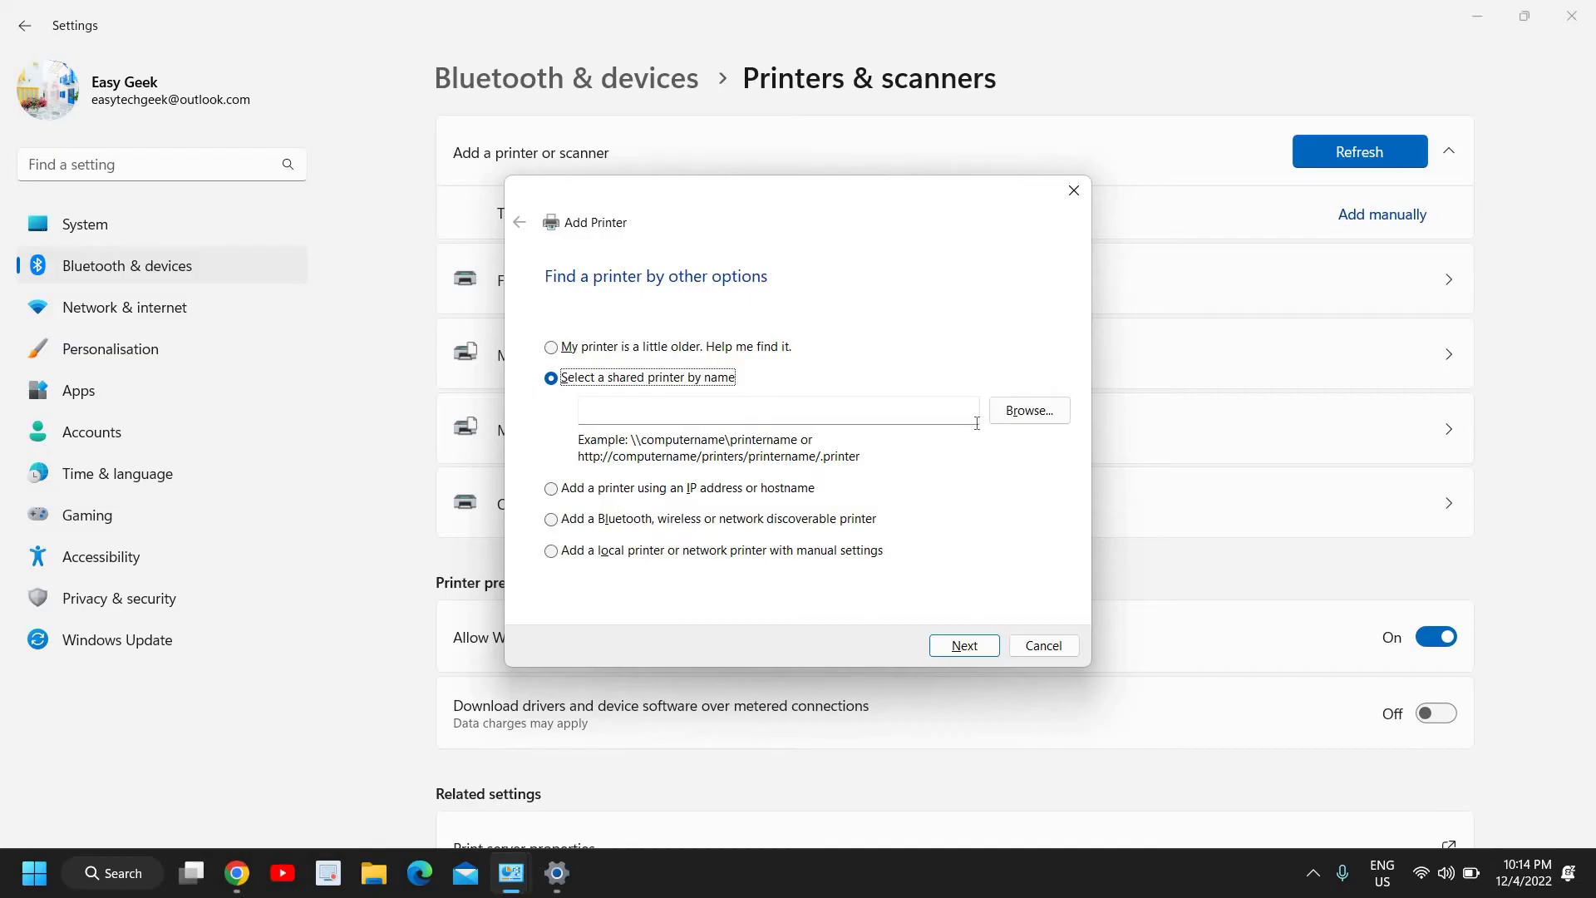
pyautogui.click(1022, 419)
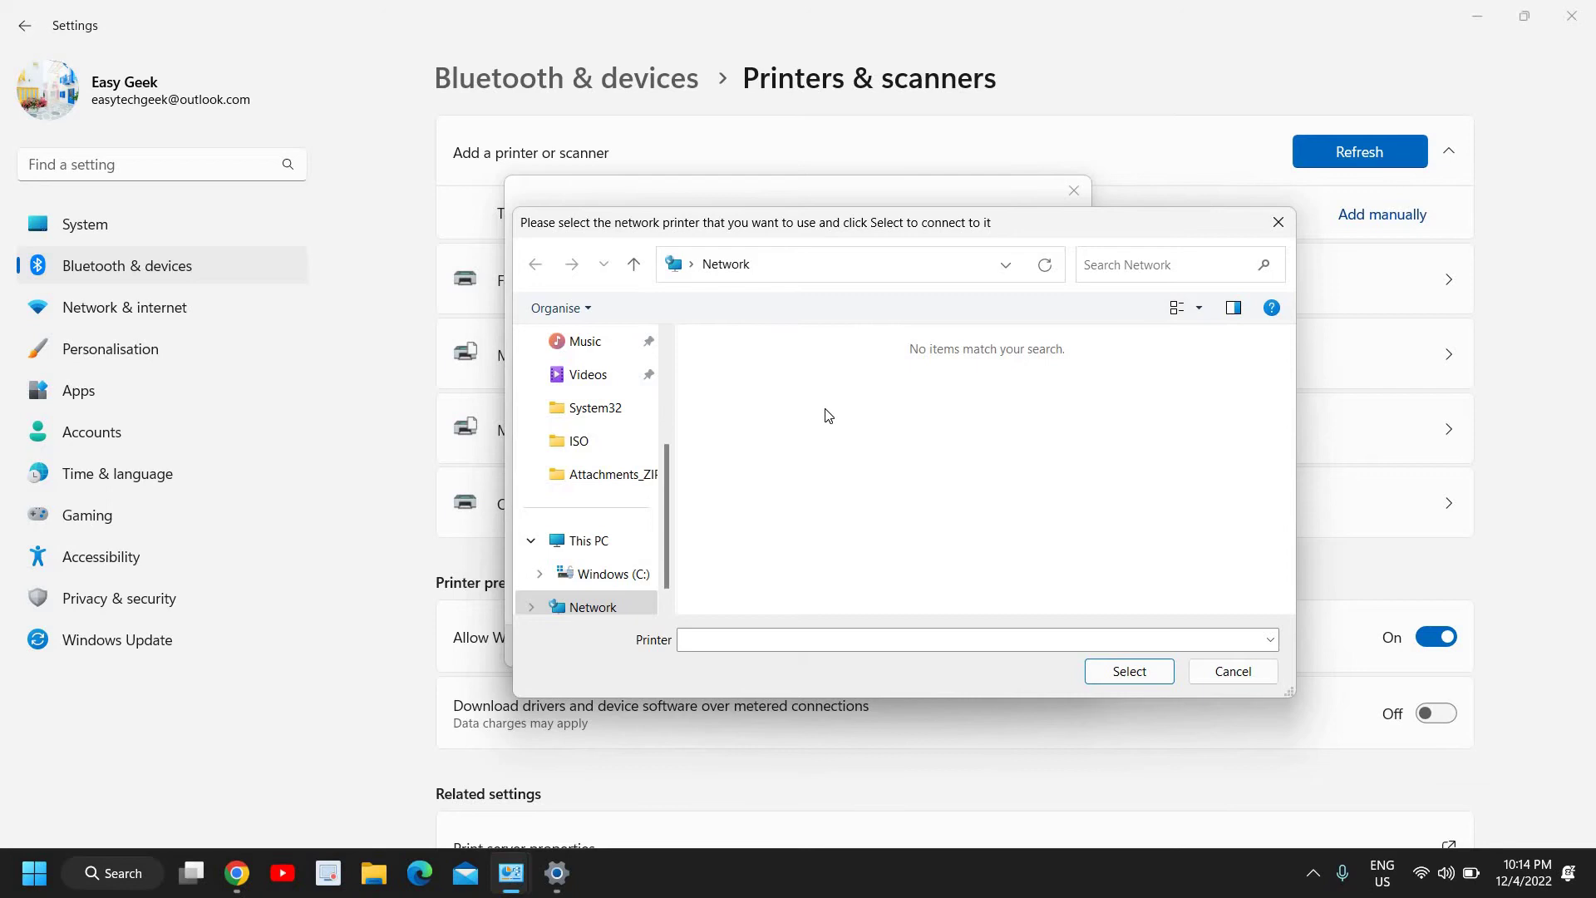
pyautogui.click(1233, 671)
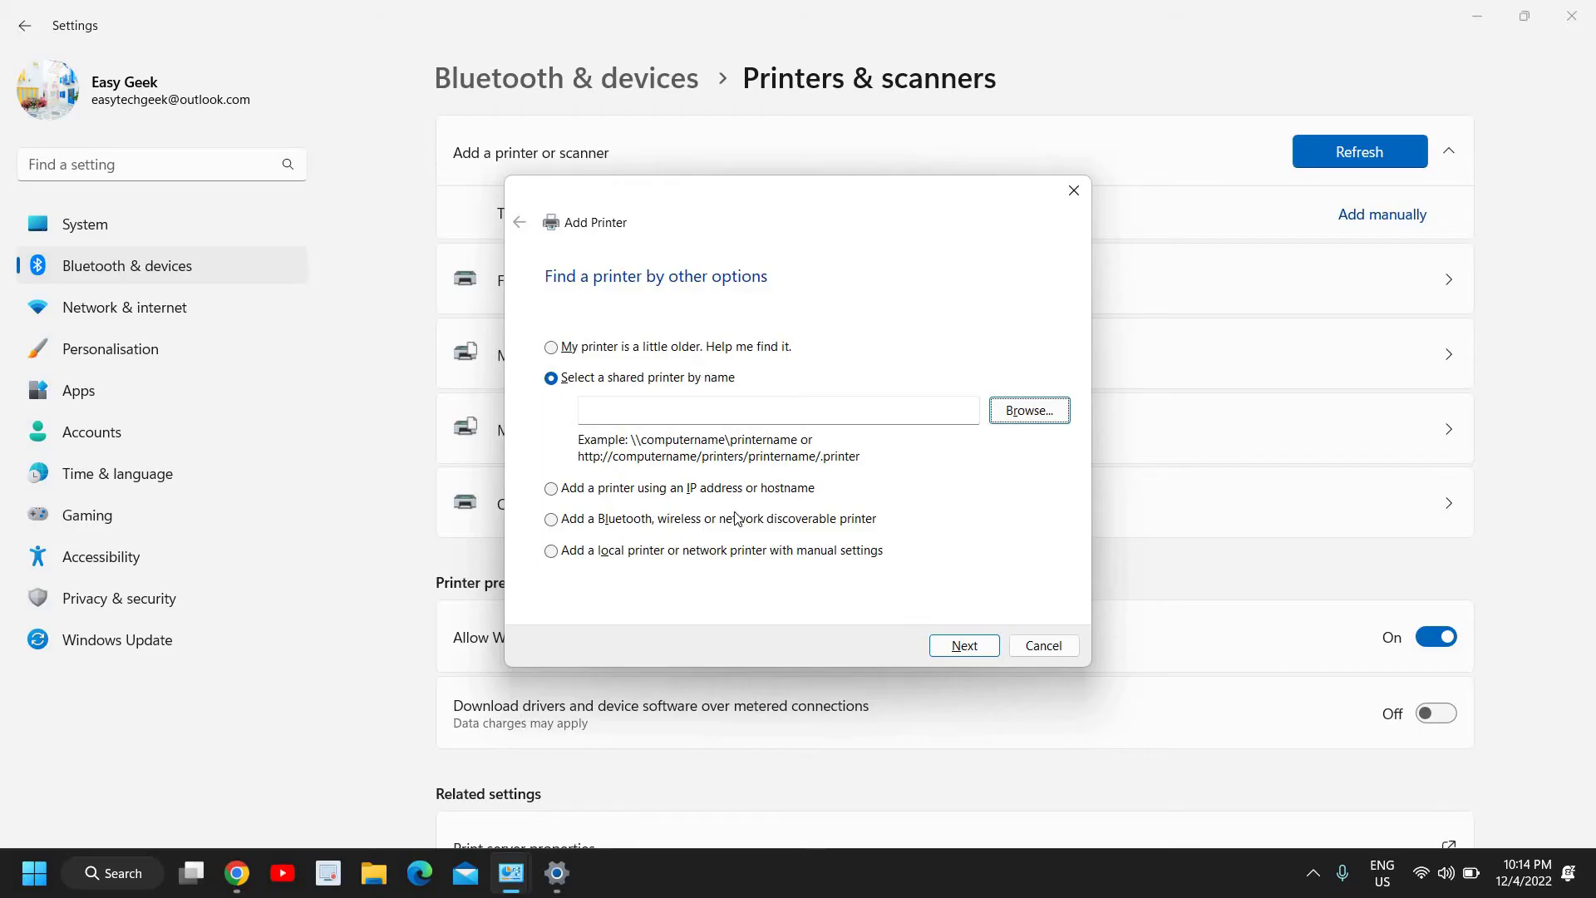
# - View the 'Add a printer using an IP address or hostname' page, then cancel the wizard
pyautogui.click(550, 490)
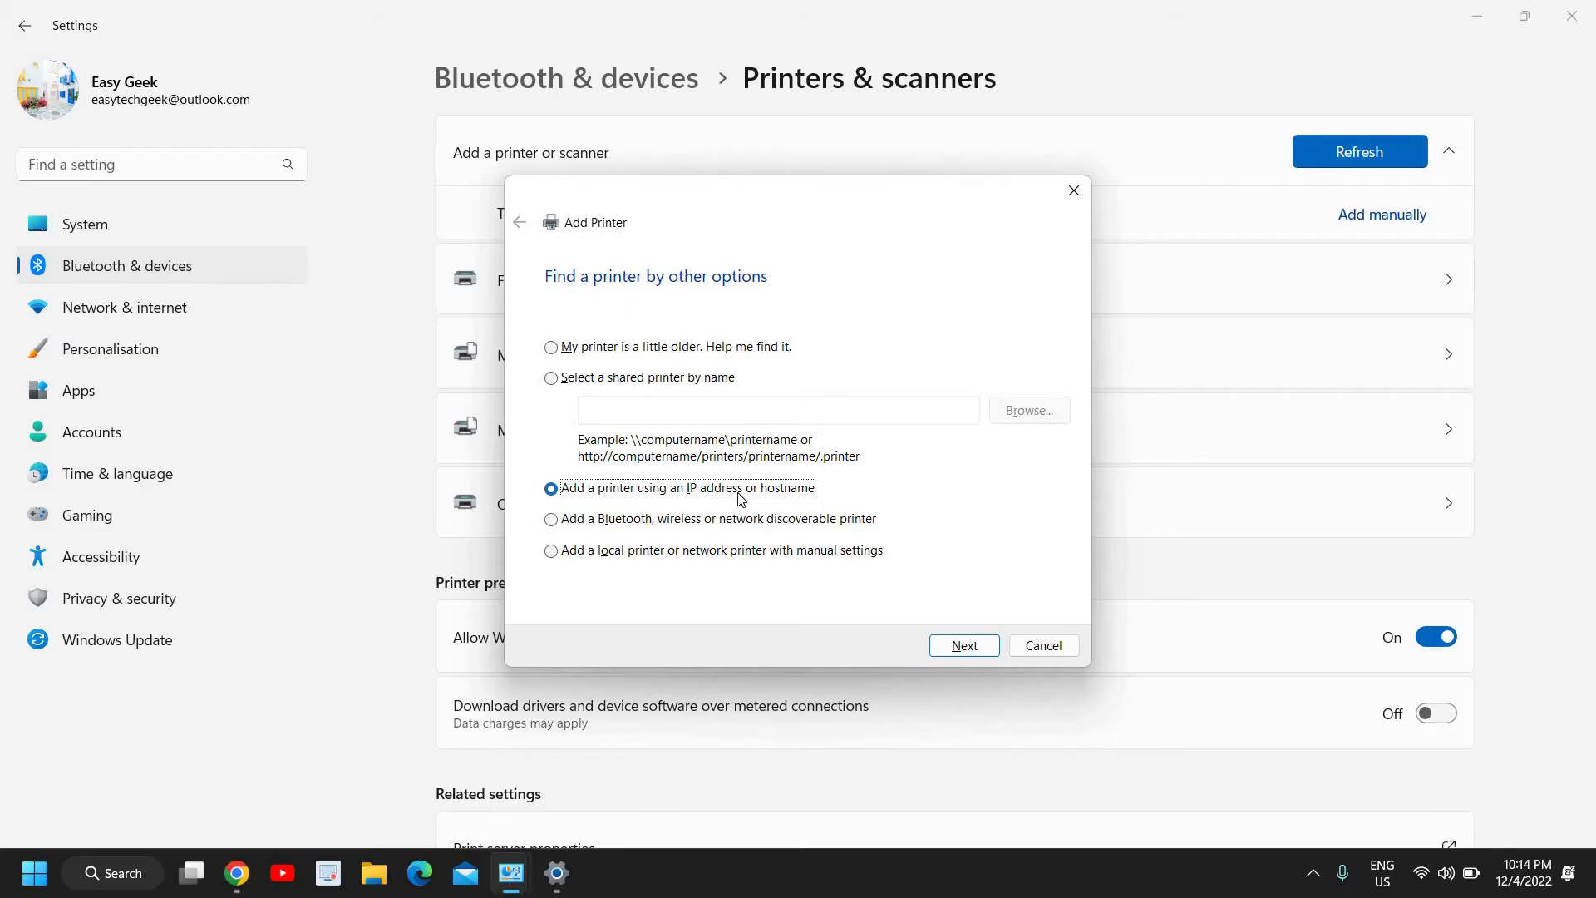
pyautogui.click(963, 653)
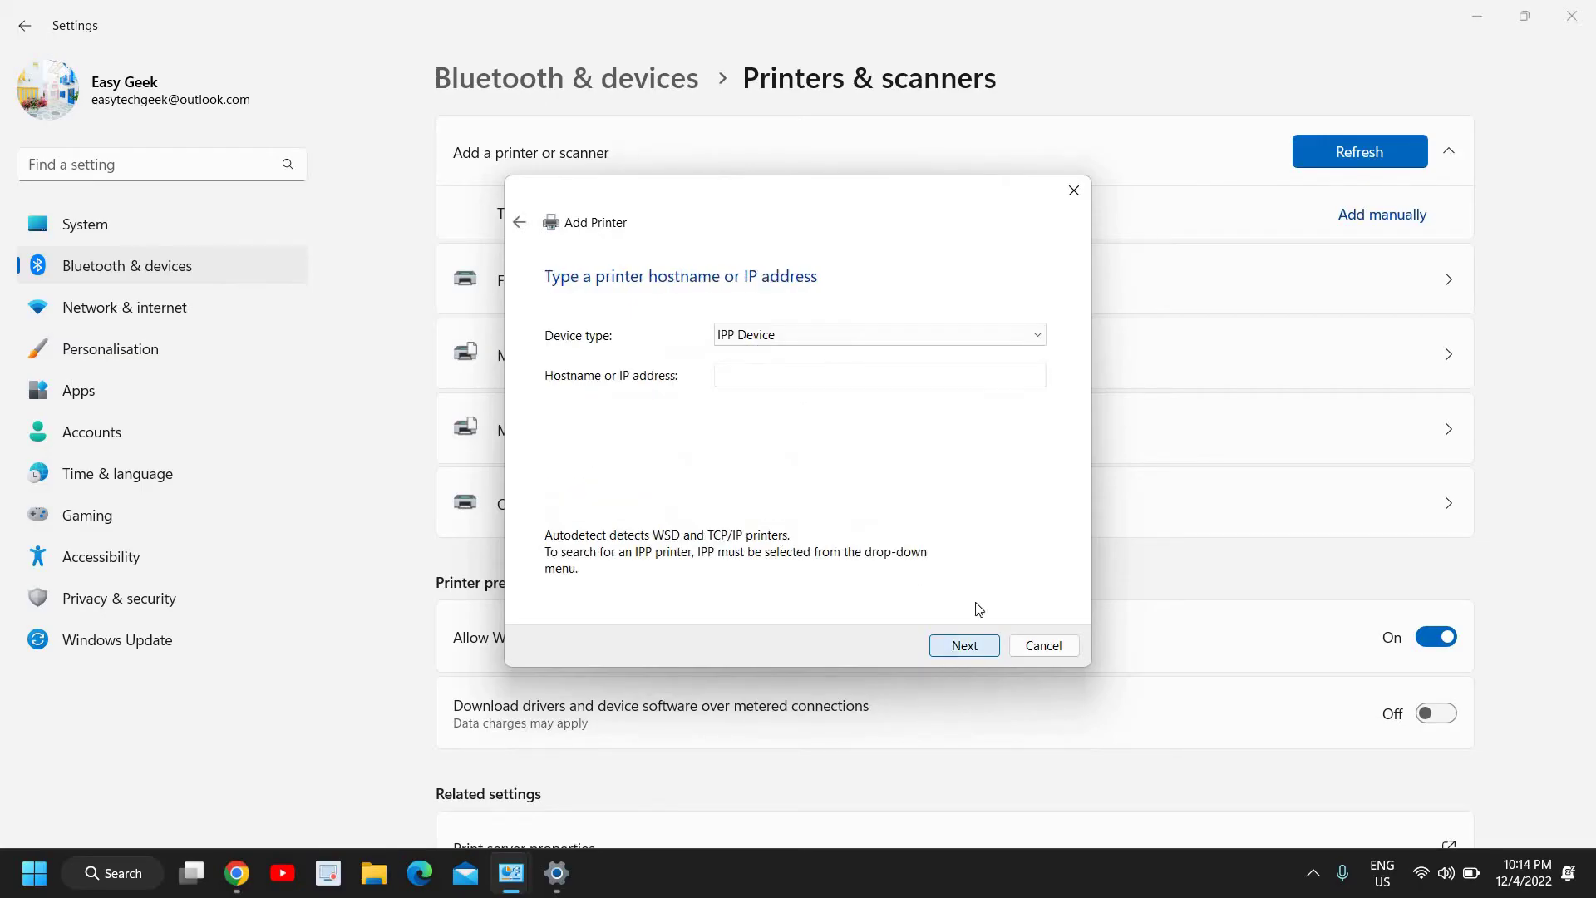
pyautogui.click(781, 378)
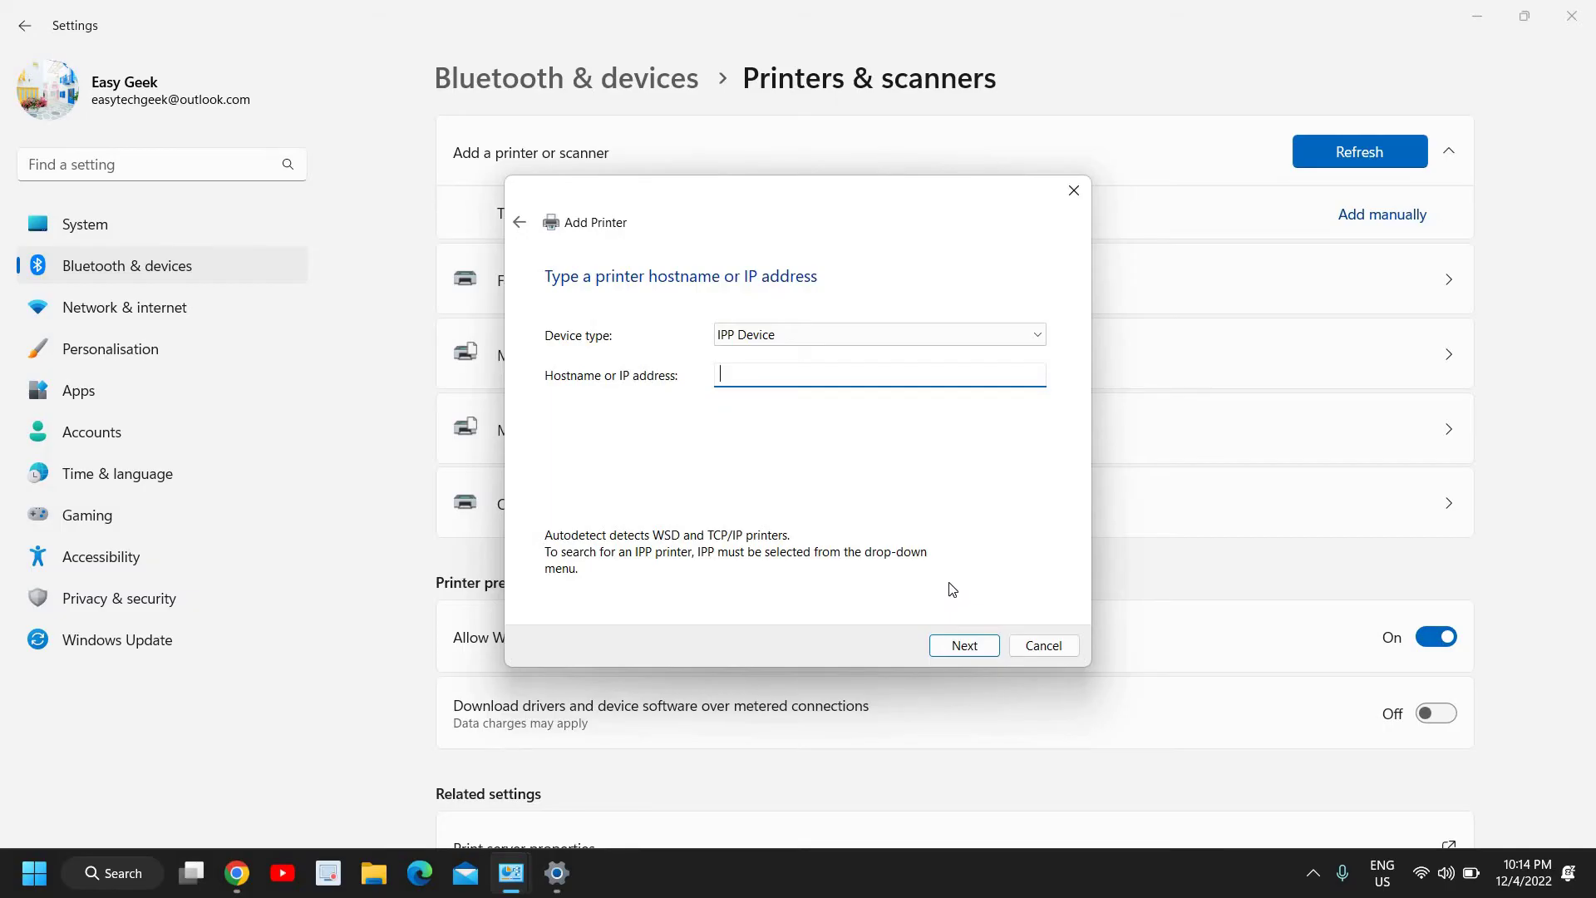
pyautogui.click(1024, 657)
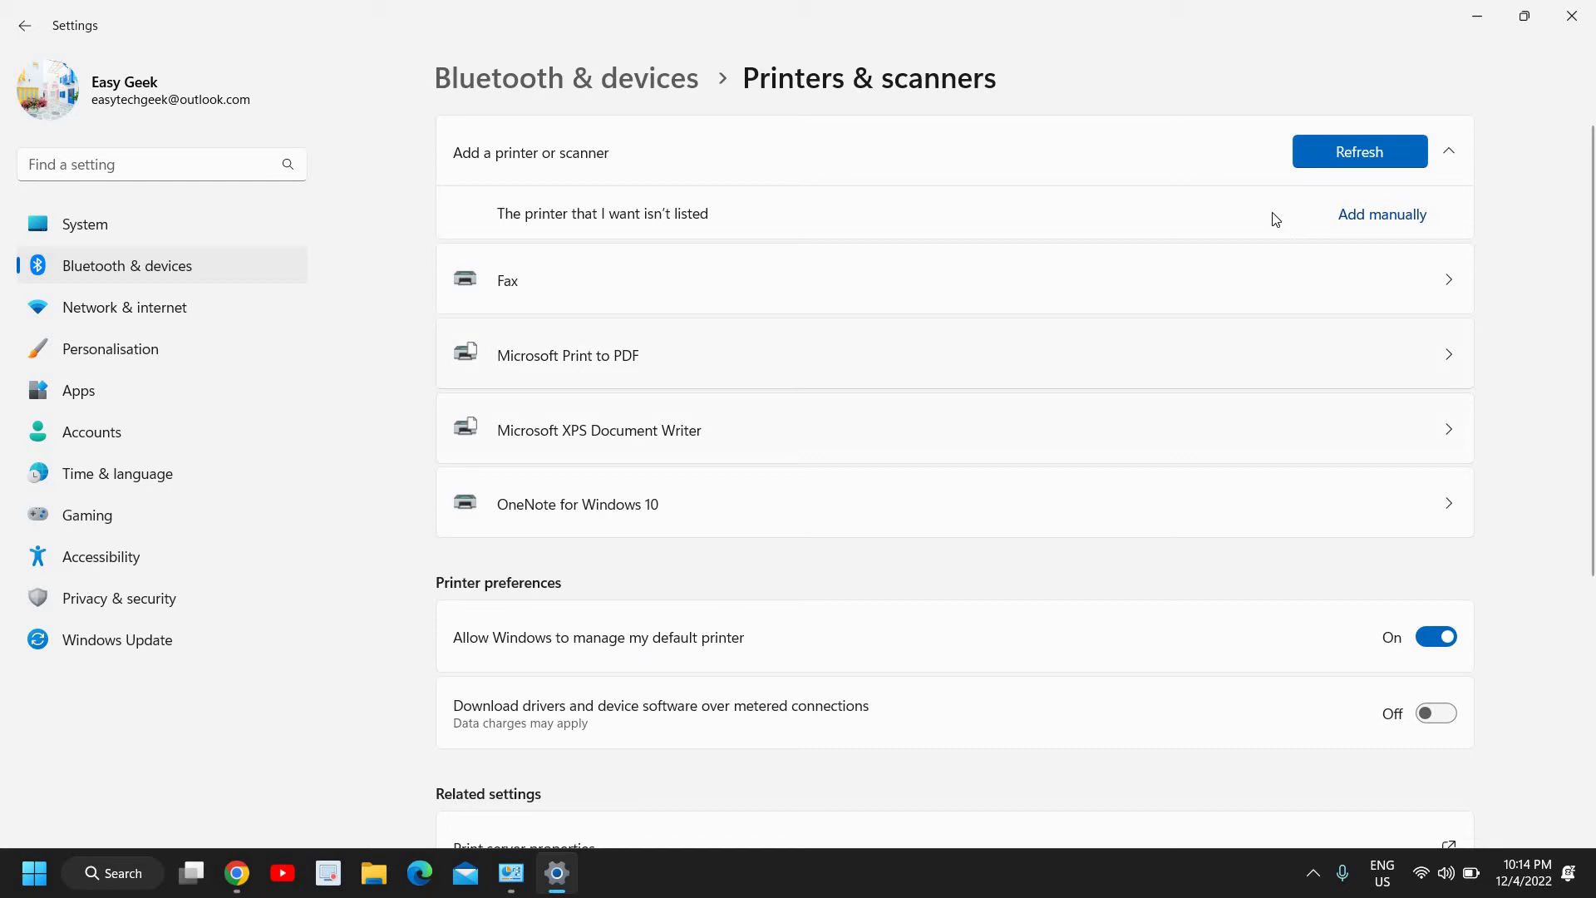
pyautogui.click(1349, 226)
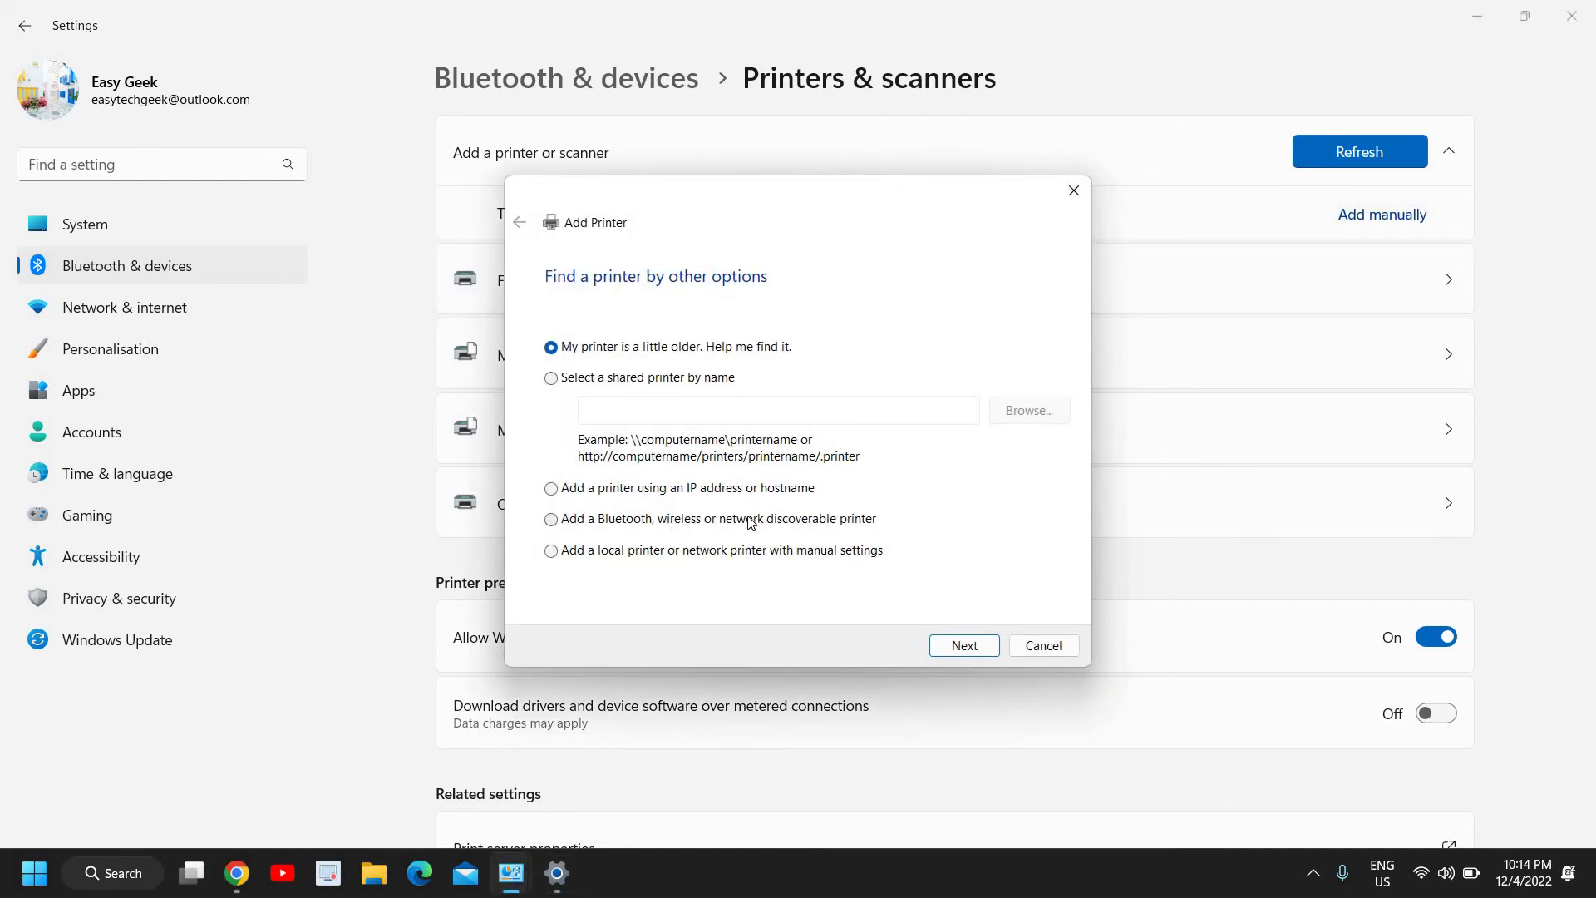
pyautogui.click(554, 522)
pyautogui.click(975, 644)
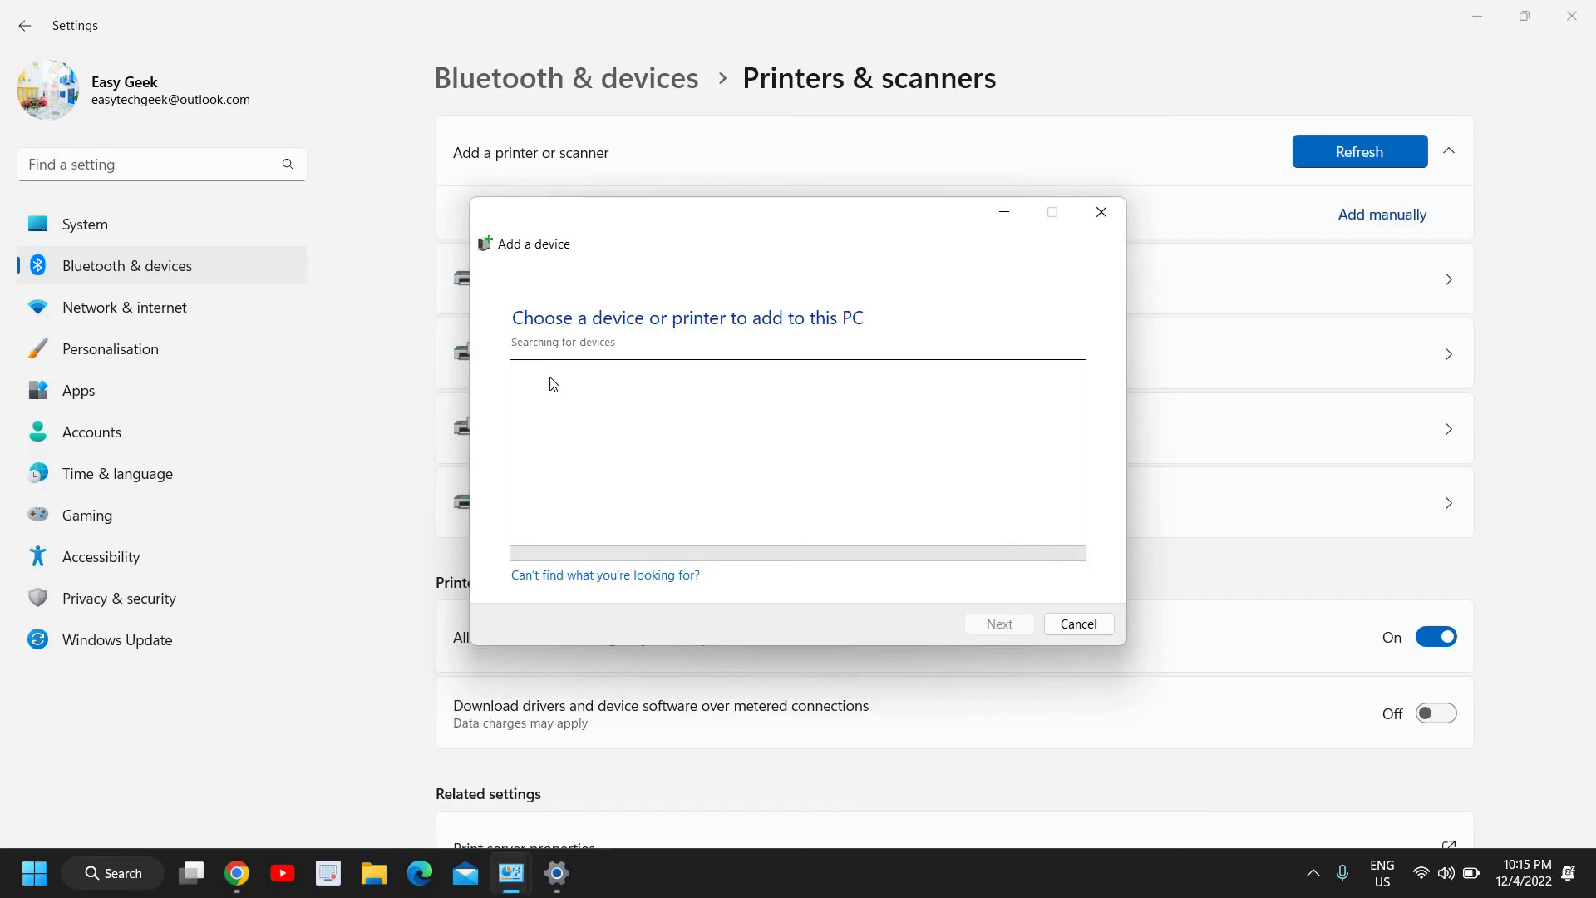
pyautogui.click(1075, 633)
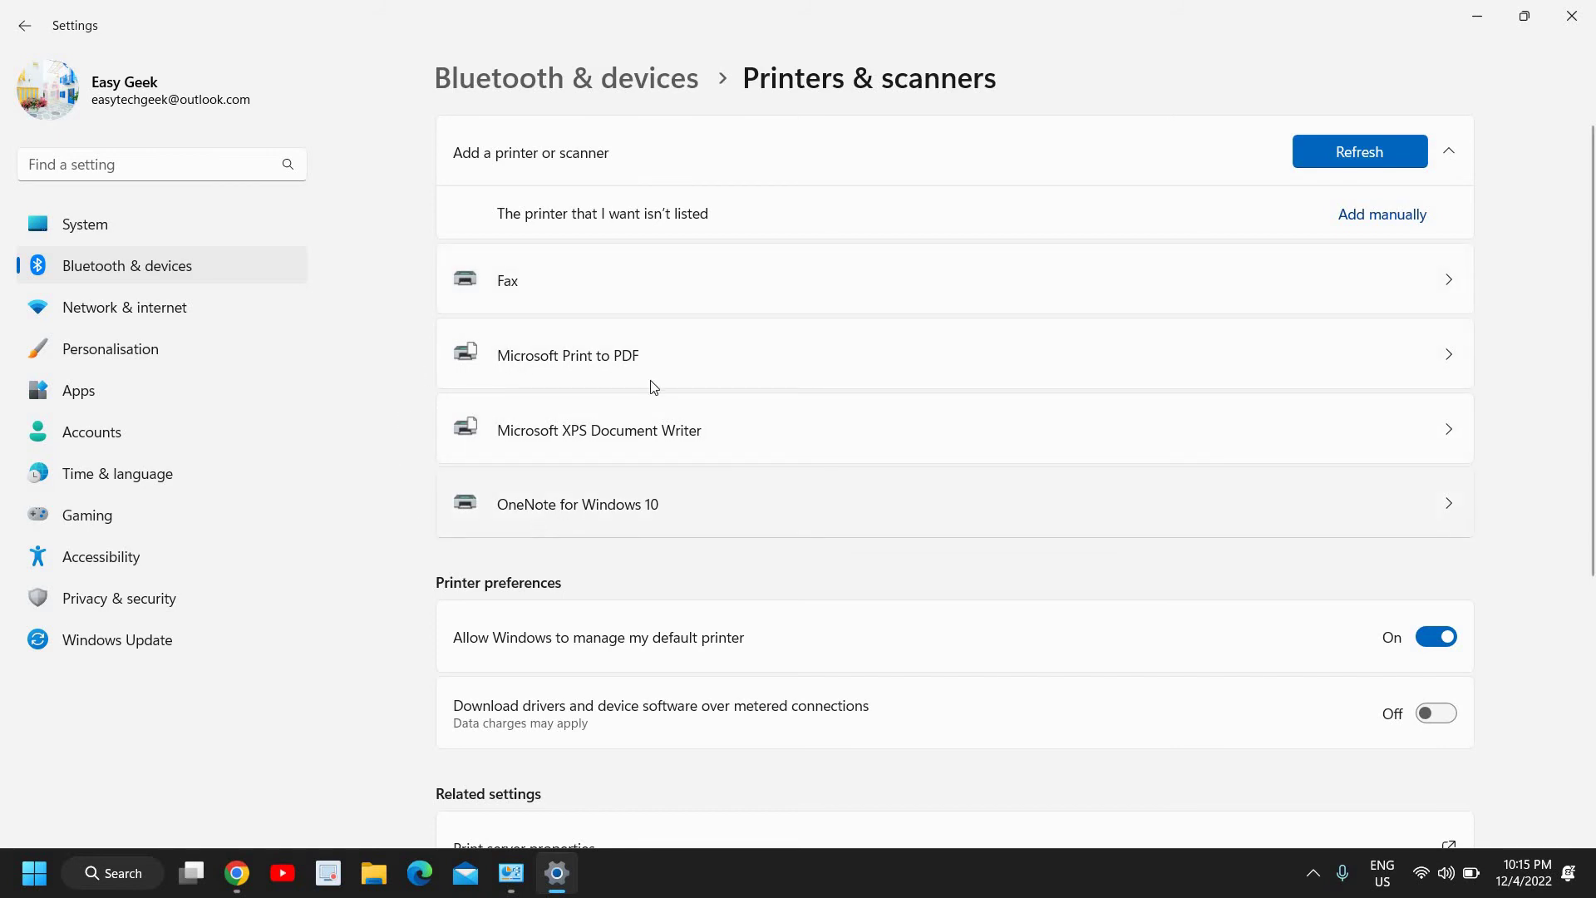
# - View the Microsoft Print to PDF printer settings, then close Settings
pyautogui.click(845, 341)
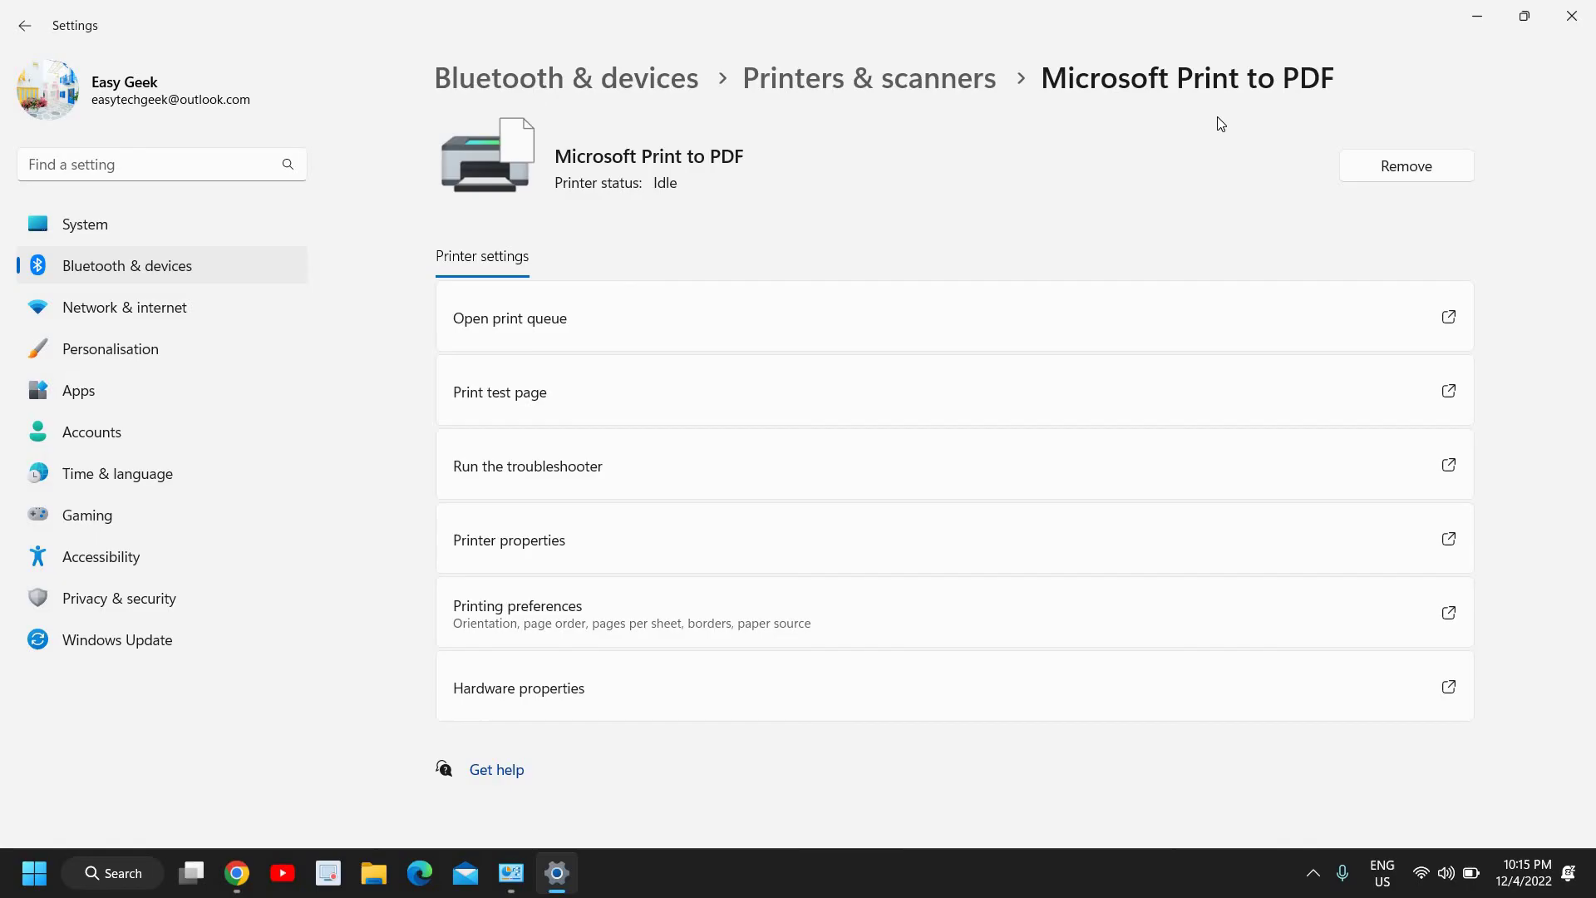
pyautogui.click(1571, 16)
# - Open File Explorer maximized, view the Network folder showing TECHIE, then close it
pyautogui.click(37, 875)
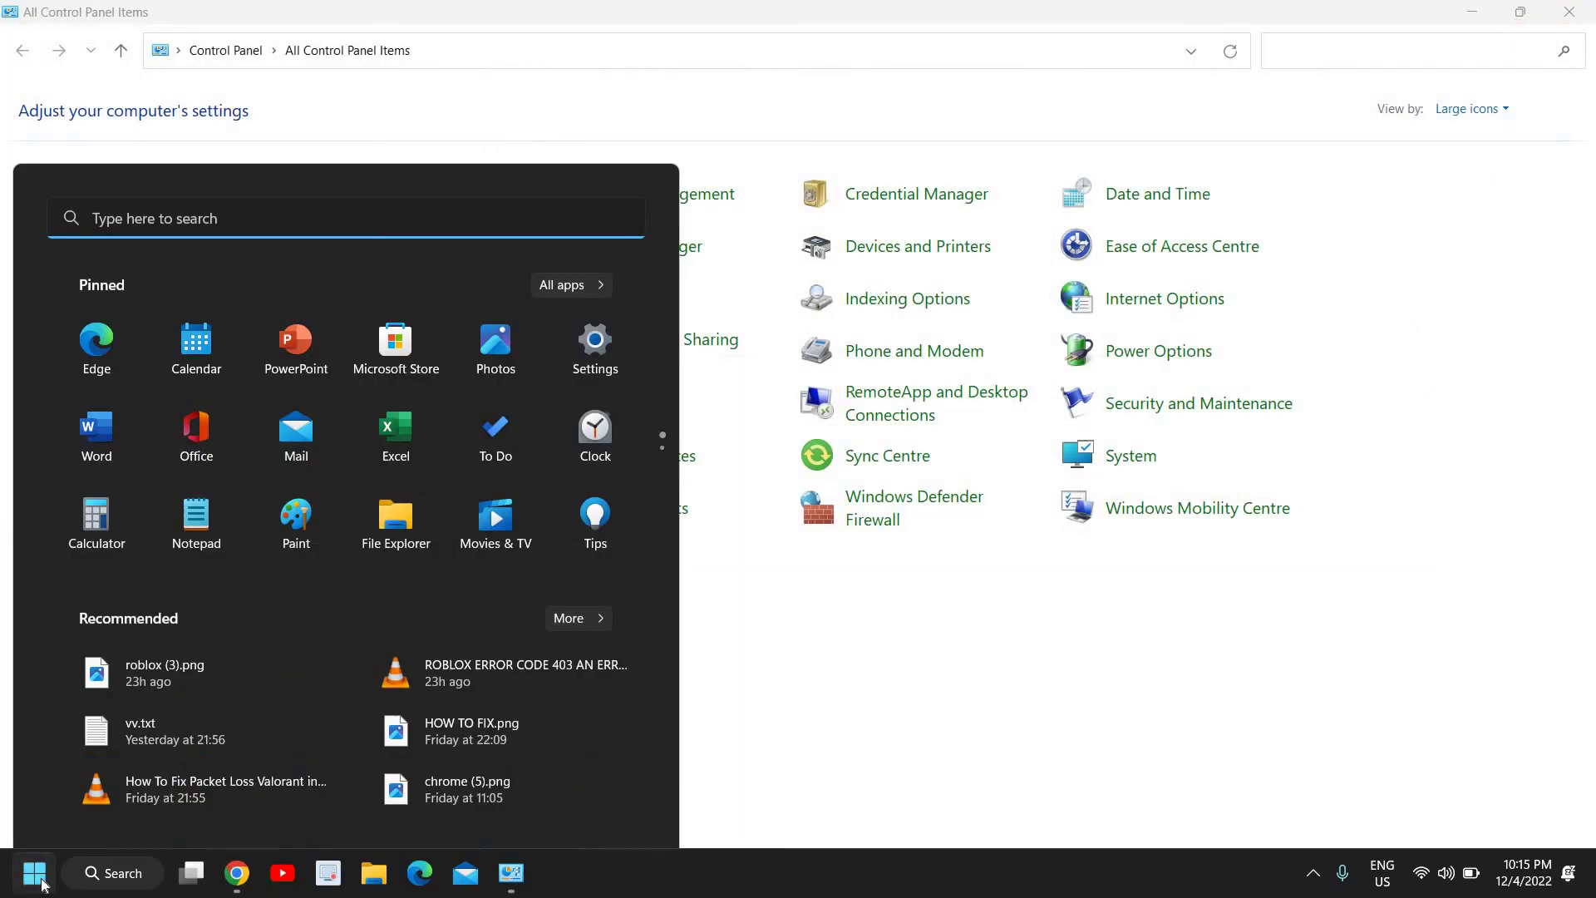
pyautogui.click(396, 515)
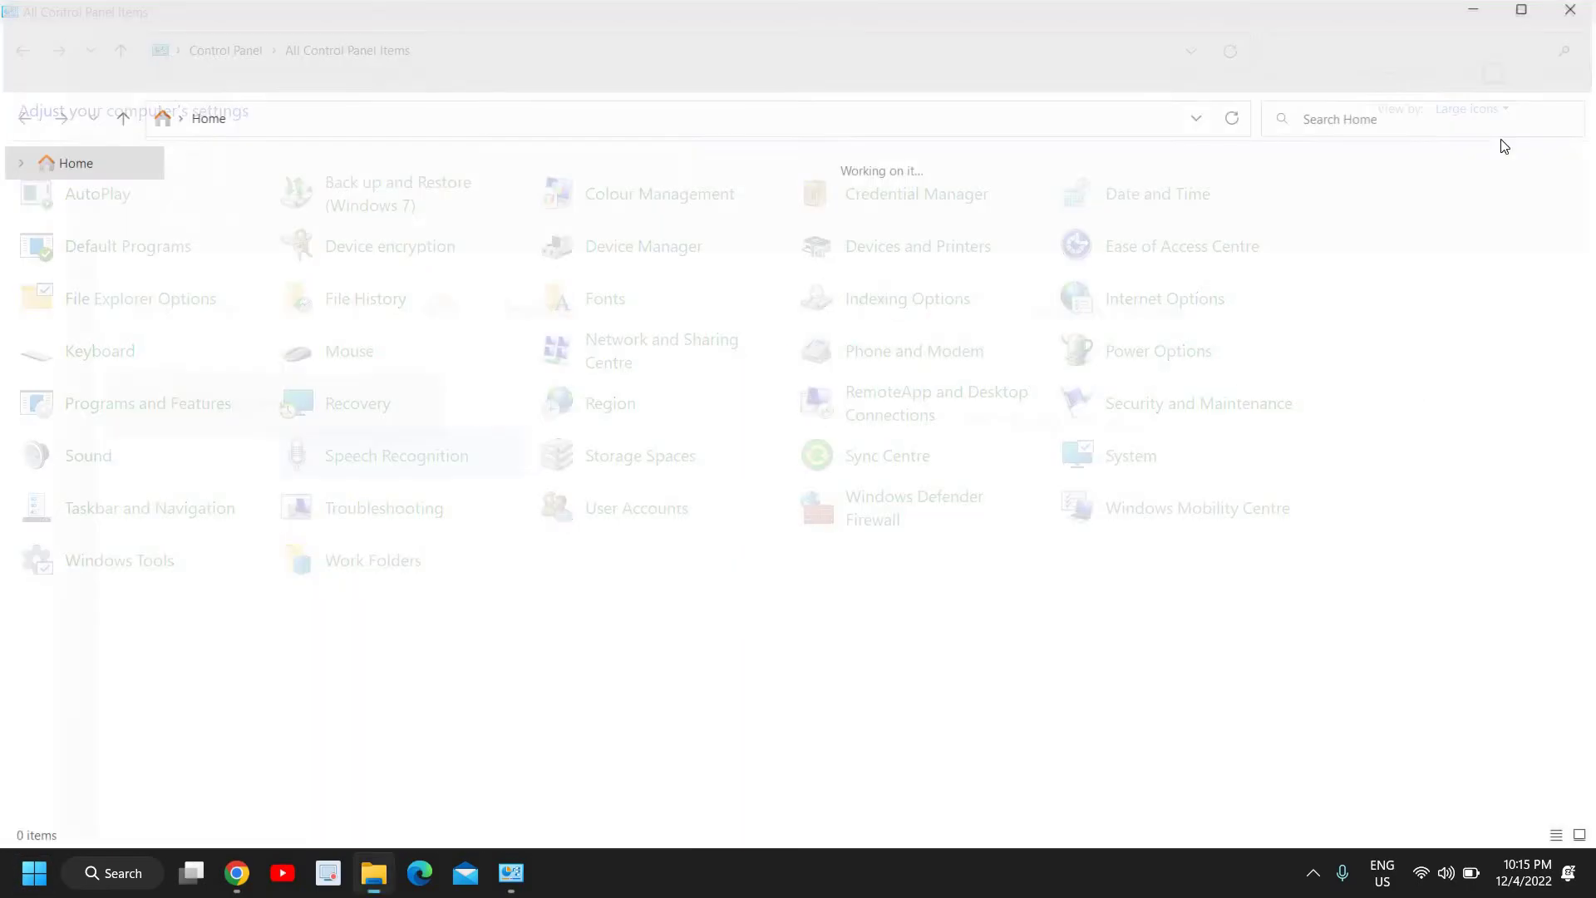
pyautogui.click(1083, 181)
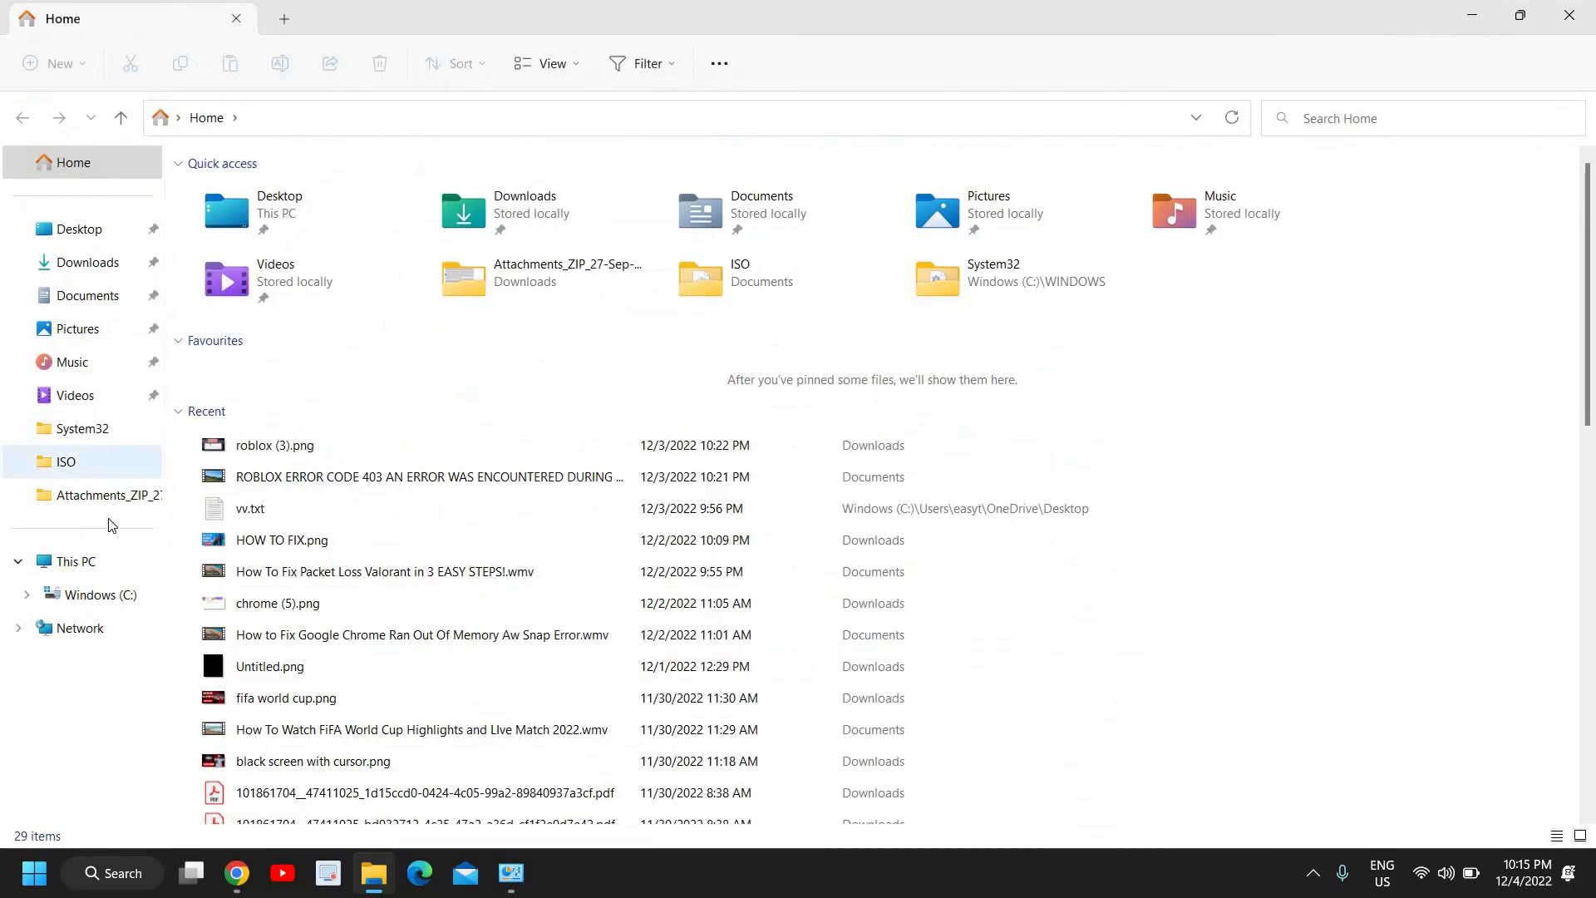
pyautogui.click(75, 628)
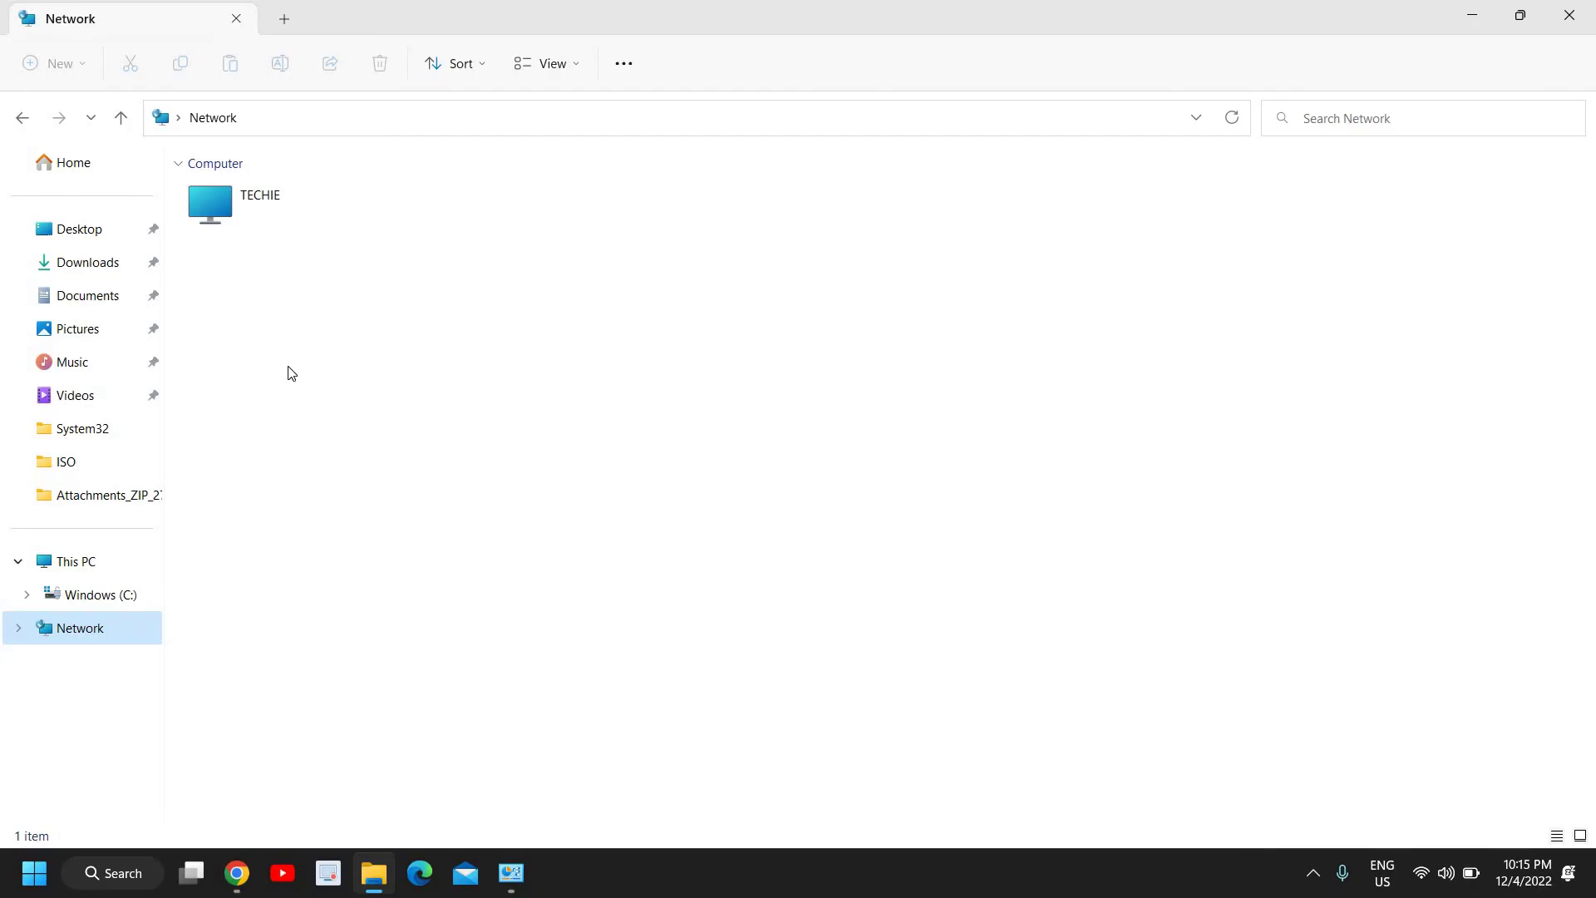
pyautogui.click(310, 123)
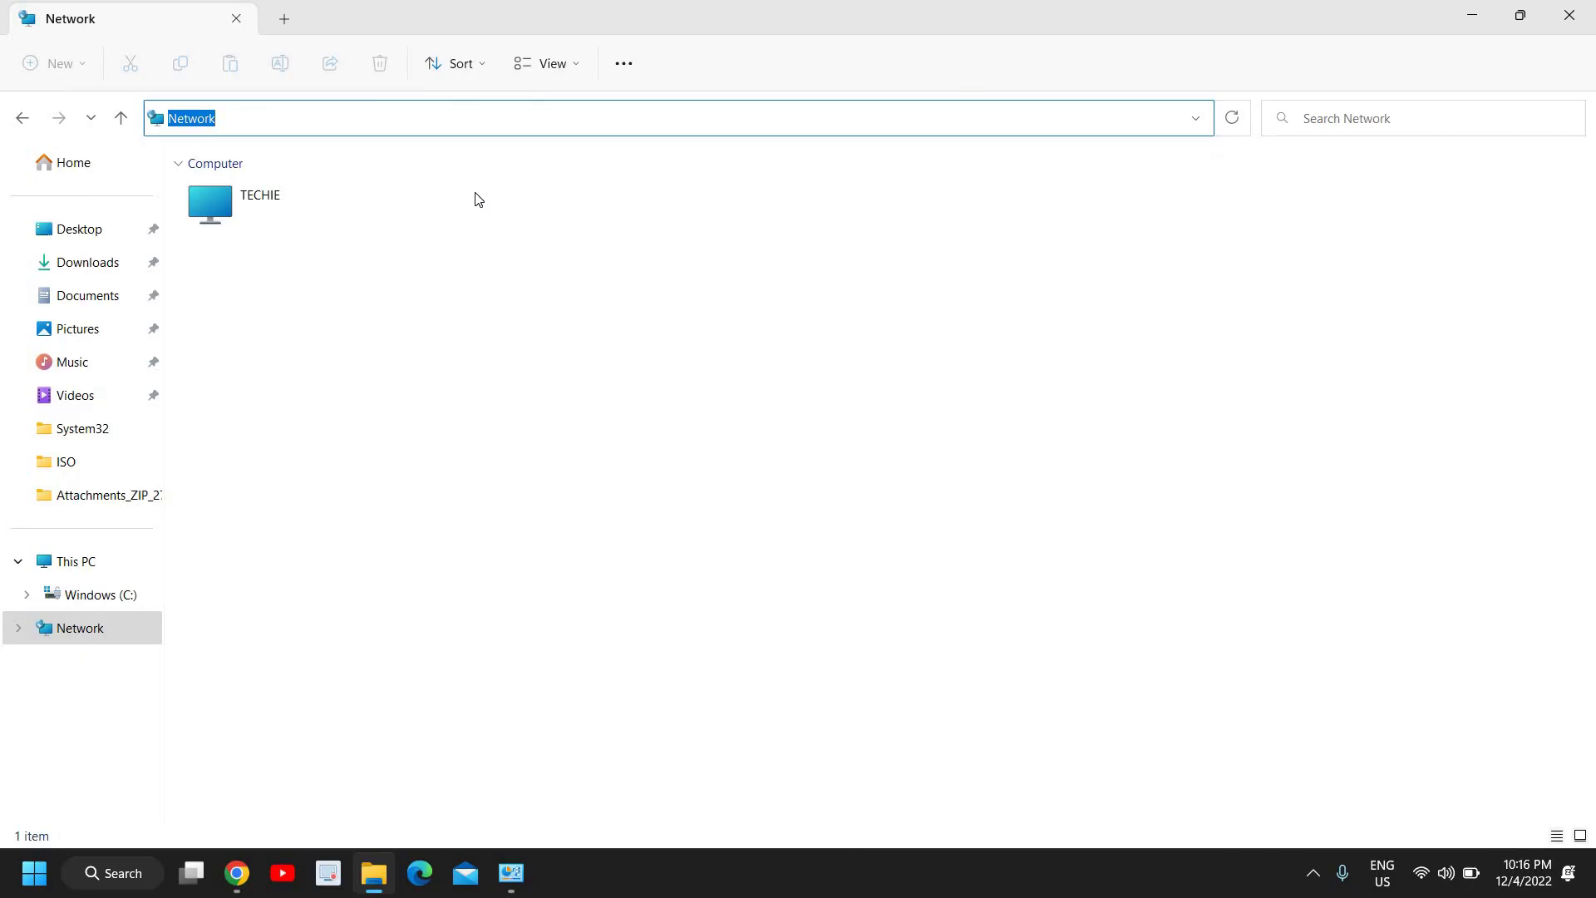
pyautogui.click(1579, 23)
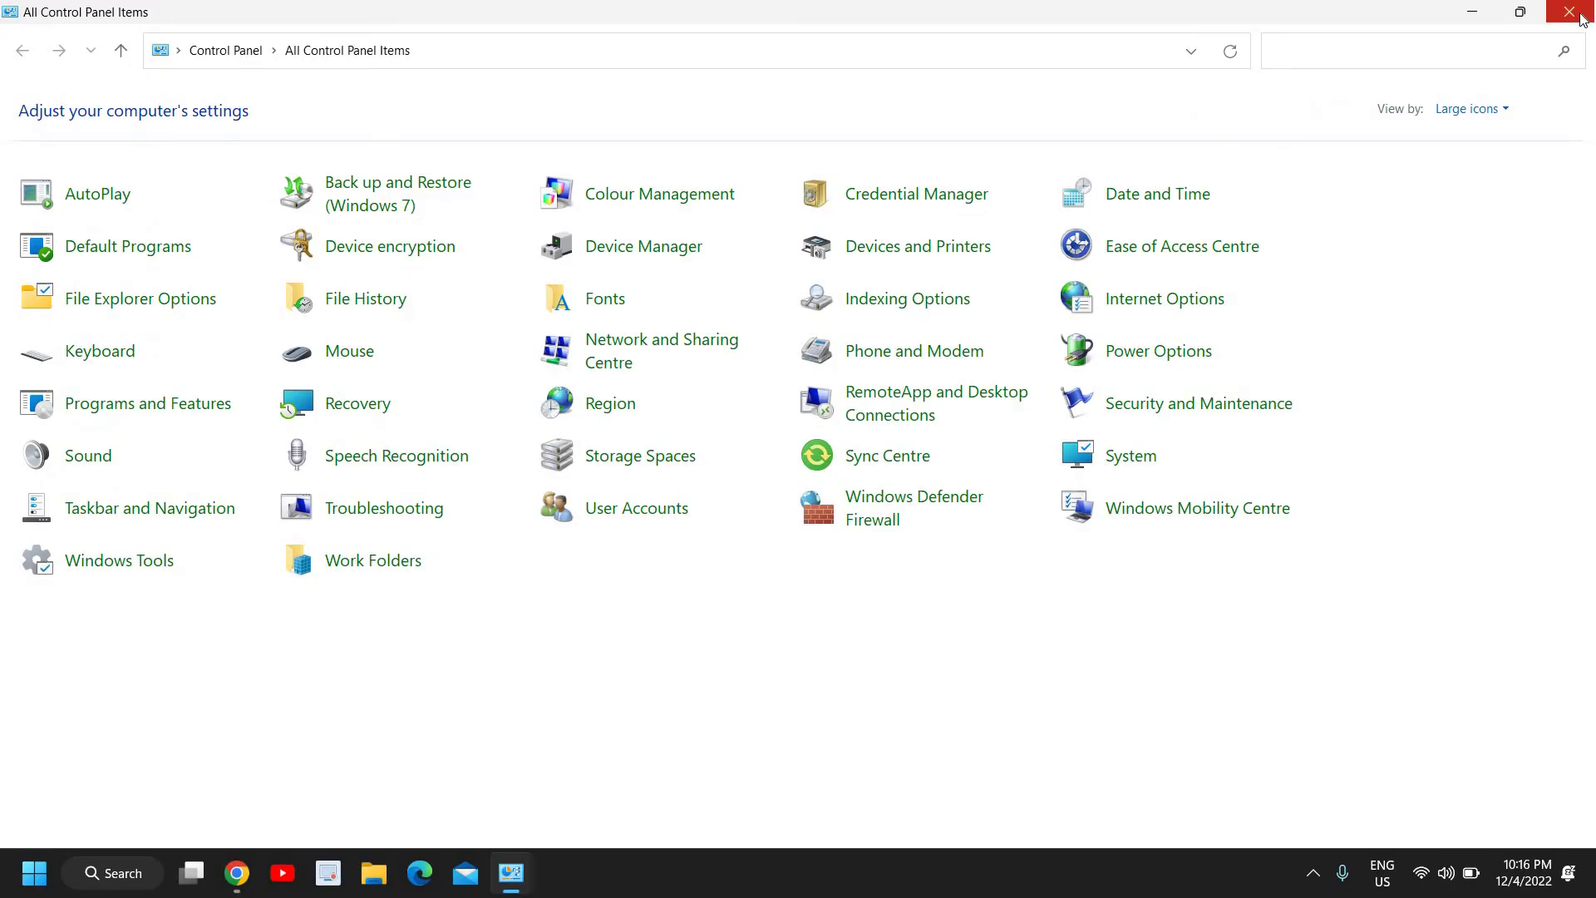
# - Close the Control Panel window to reveal the desktop
pyautogui.click(1579, 16)
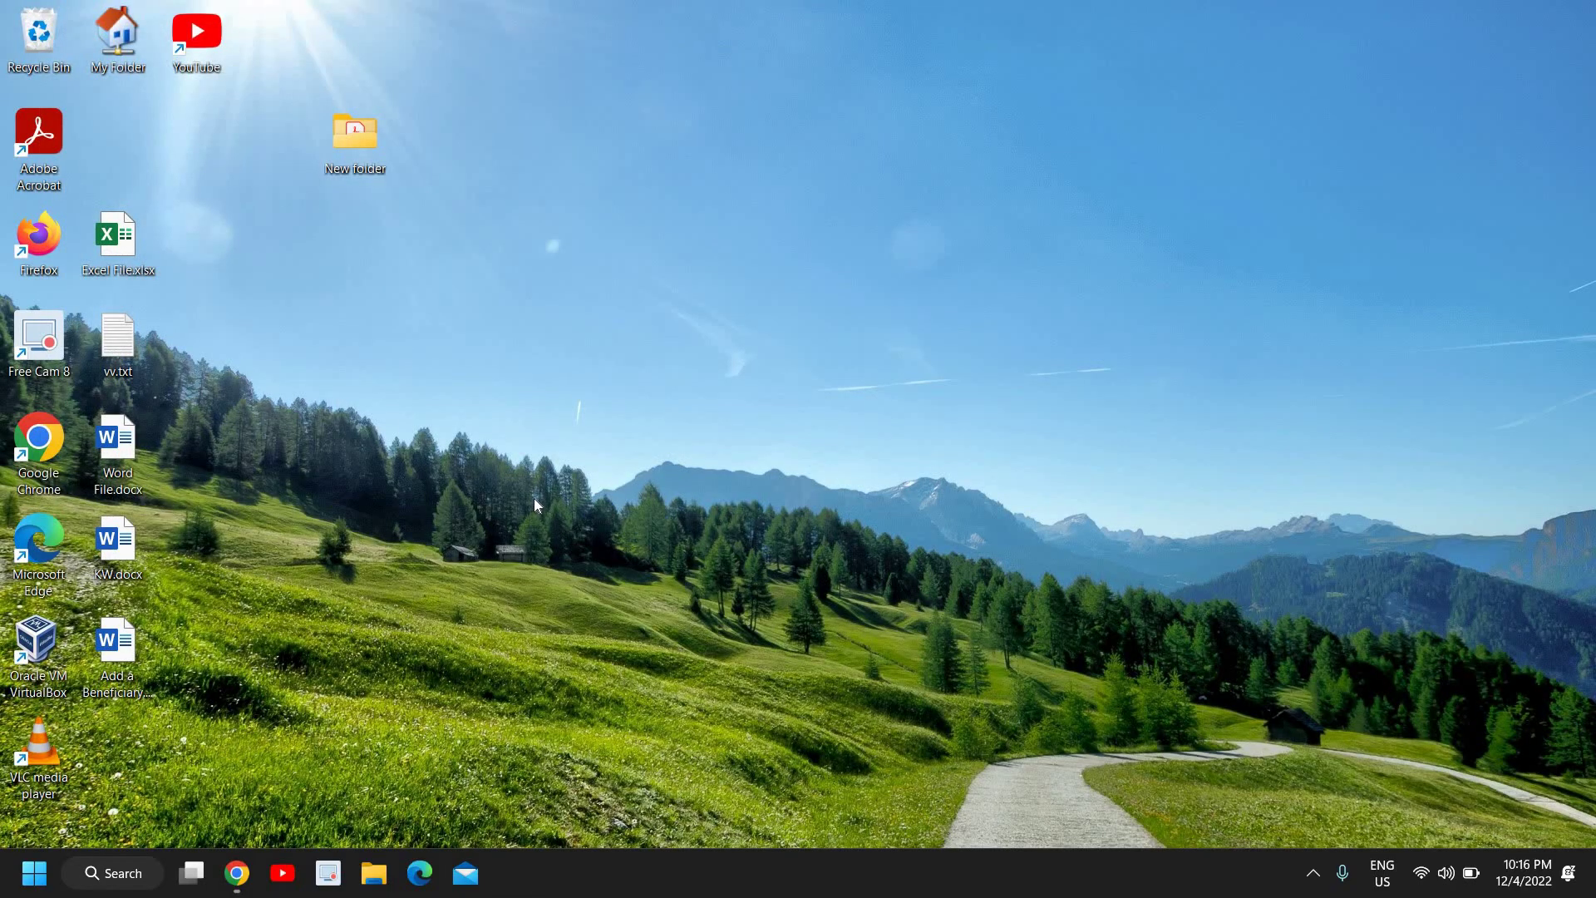